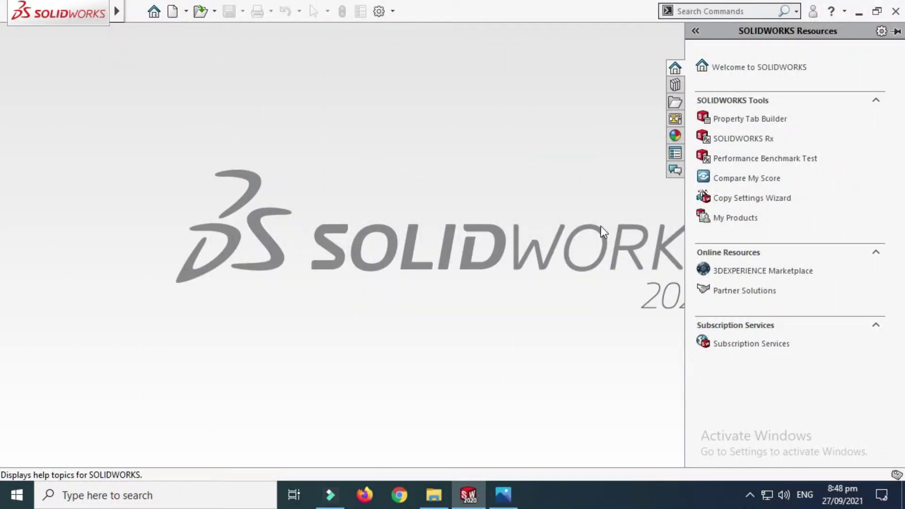
- Bring the saved chain render untitled.64.jpg to the front in Photos
click(513, 491)
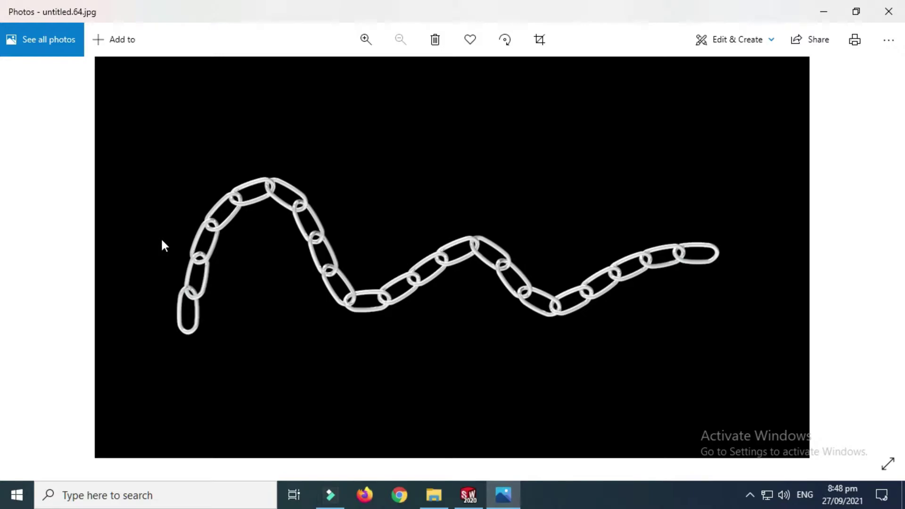
- Zoom in on untitled.64.jpg, then move to untitled.65.jpg and zoom in on it
scroll(217, 298, up, 2)
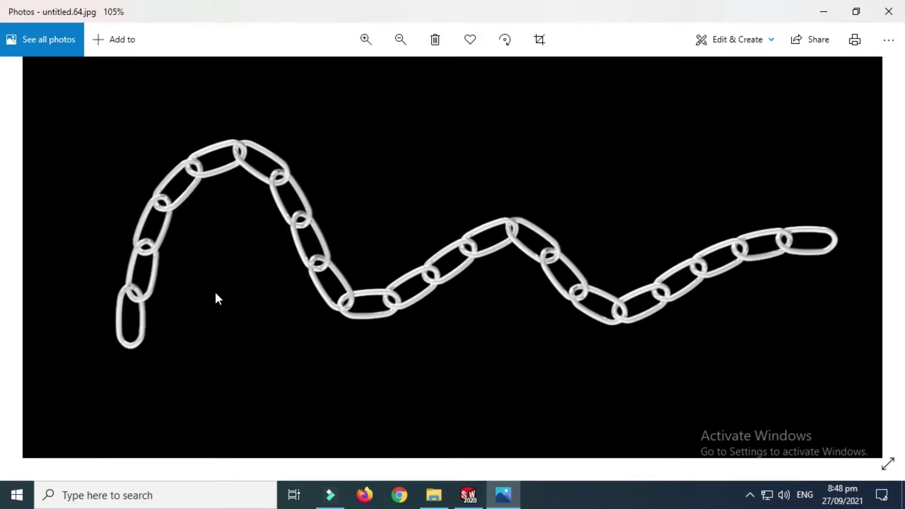
scroll(216, 294, down, 2)
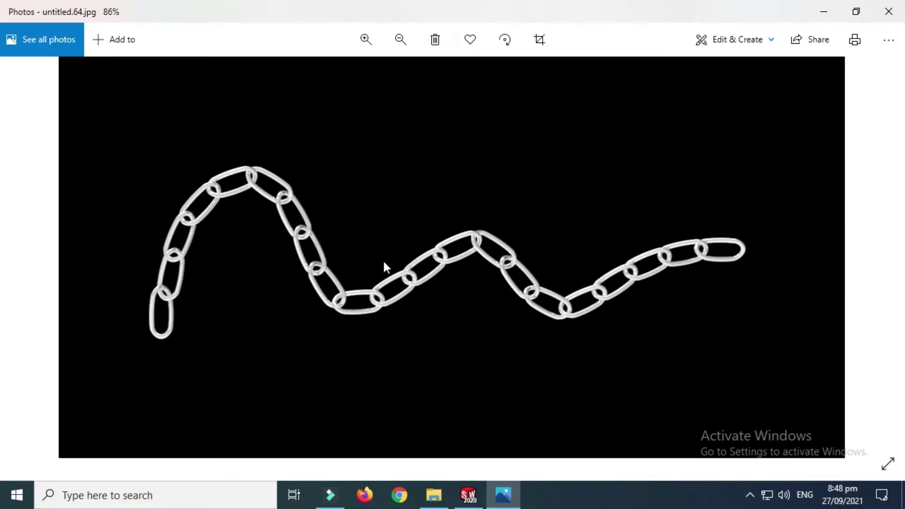
scroll(384, 265, up, 5)
scroll(385, 265, down, 6)
scroll(514, 193, down, 3)
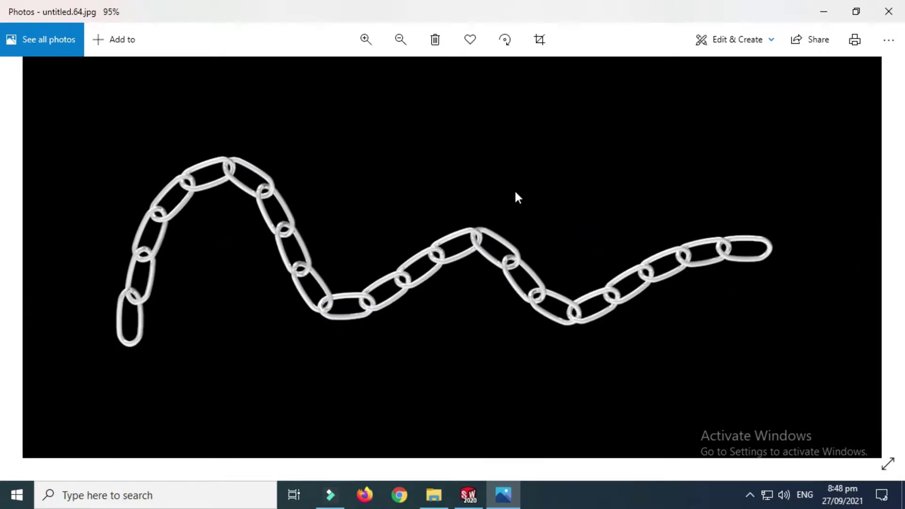
key(Right)
scroll(495, 212, up, 3)
scroll(495, 215, down, 3)
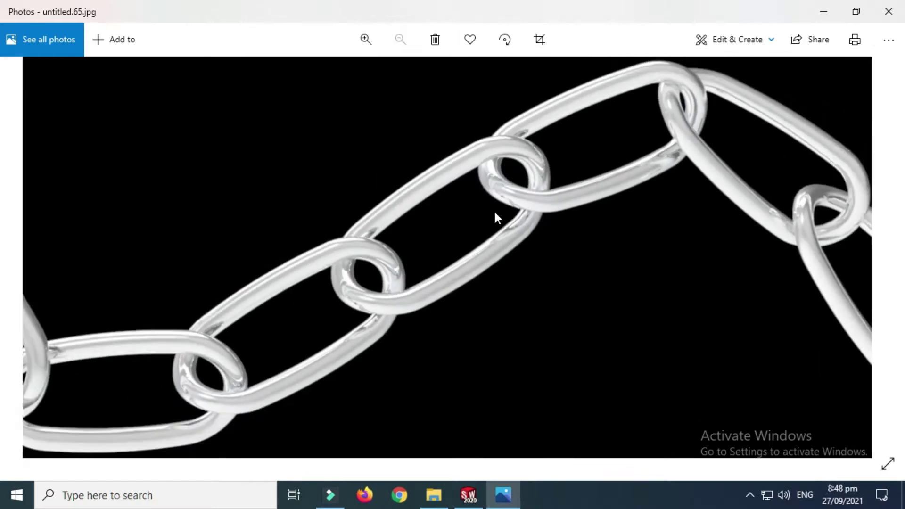
- Close Photos, create a new part, Part1, and apply the Plain White scene
click(901, 9)
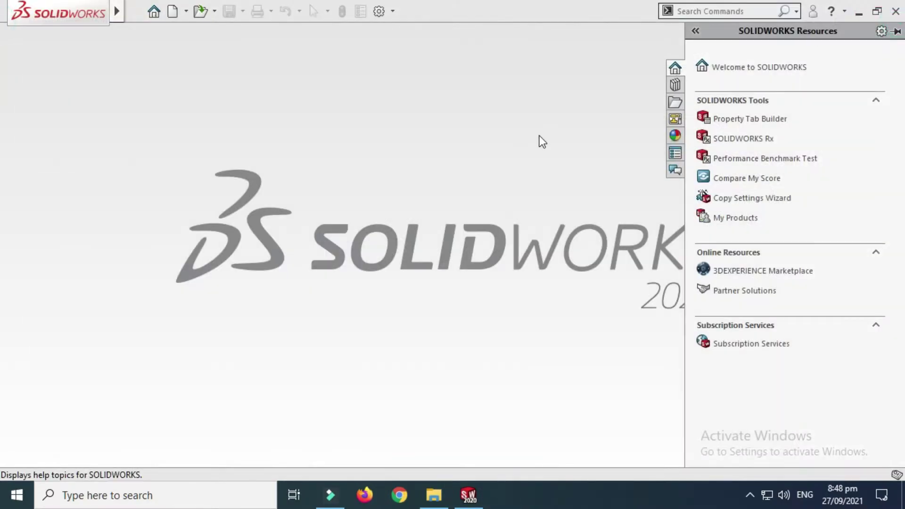
click(187, 11)
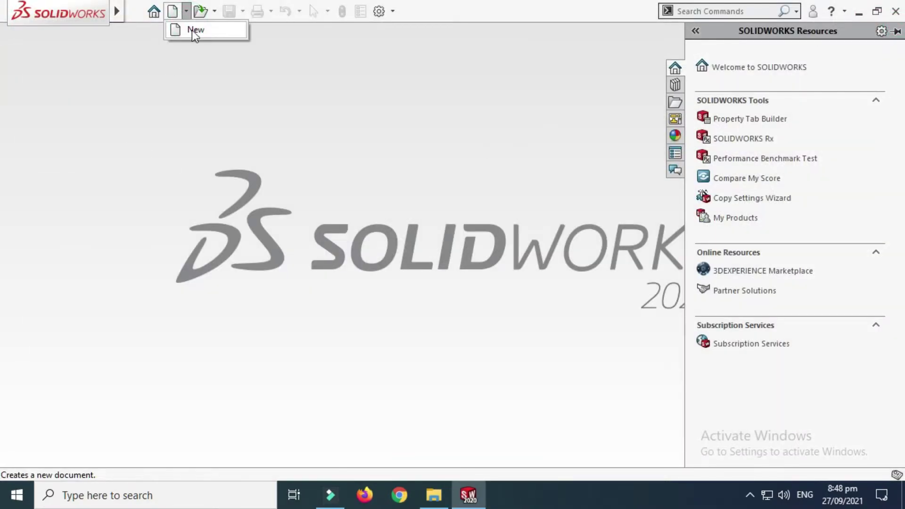
click(193, 35)
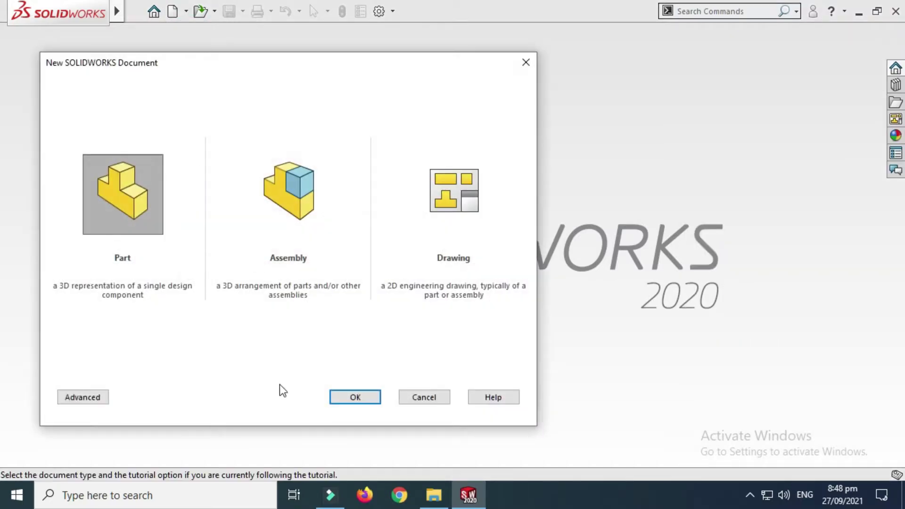
click(351, 396)
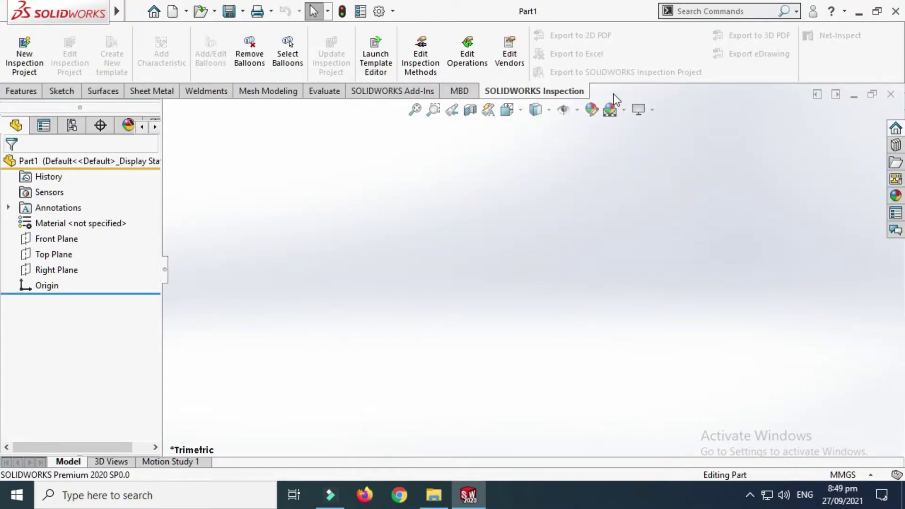
click(624, 110)
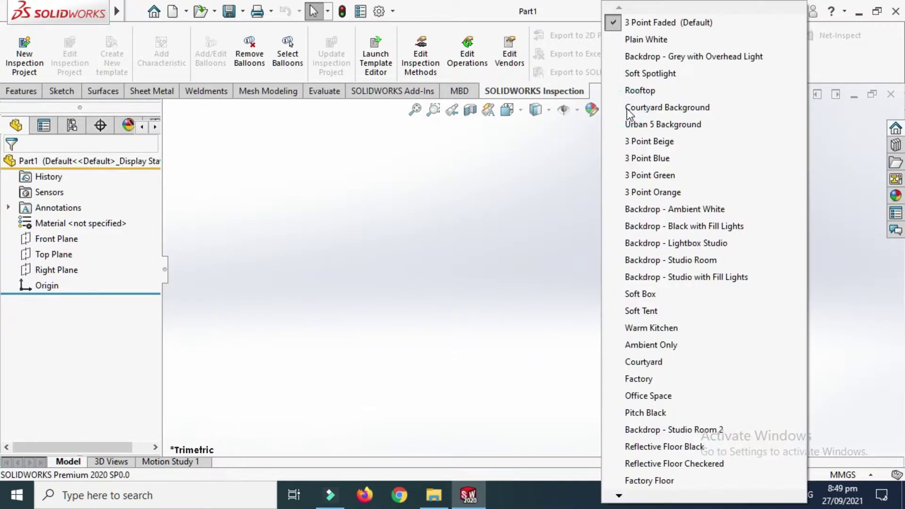
click(641, 40)
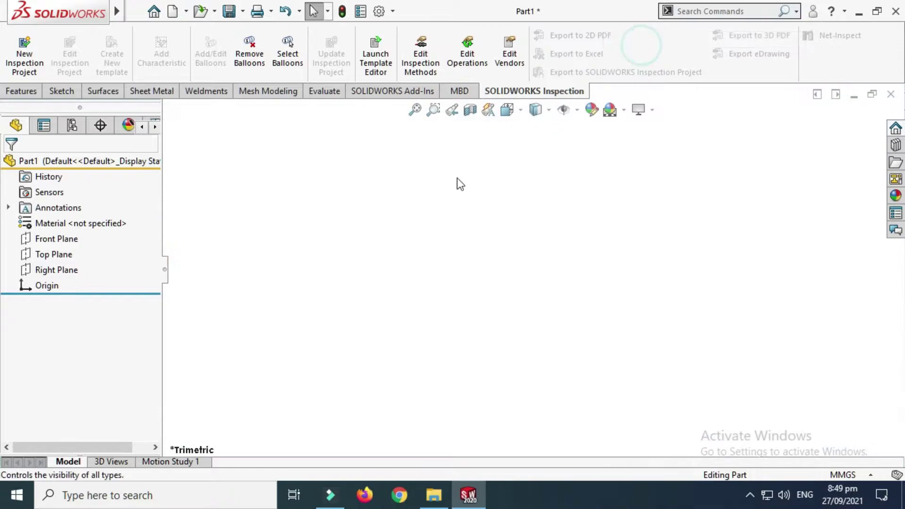
- On the Front Plane, sketch a vertical centerpoint straight slot centred at the origin
click(66, 242)
click(77, 222)
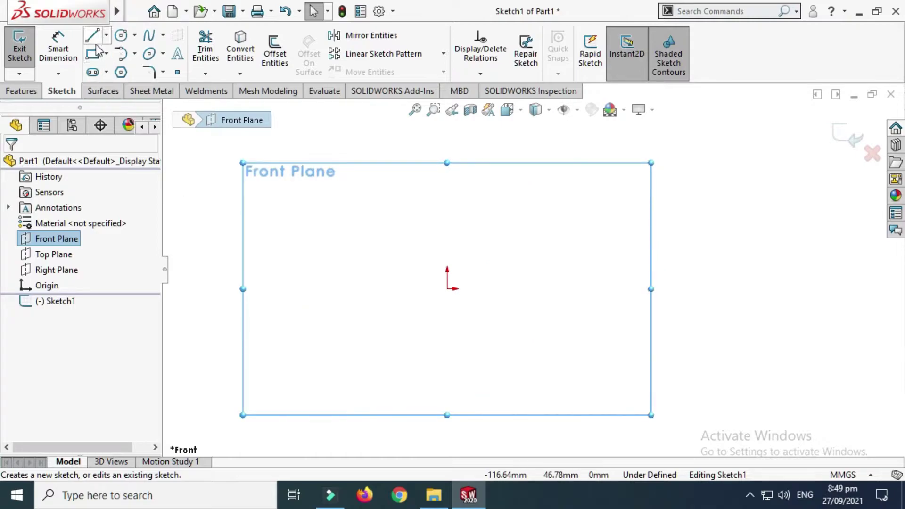
click(107, 72)
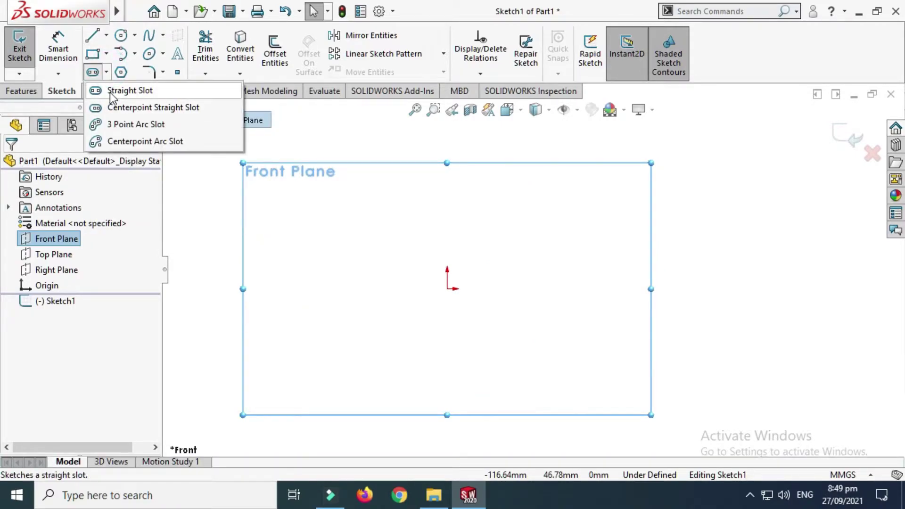
click(141, 107)
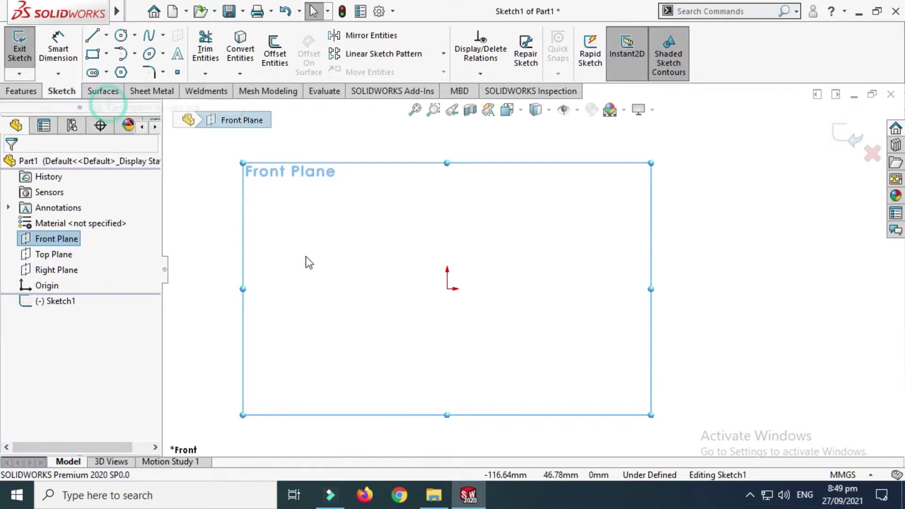
click(447, 289)
click(447, 346)
click(402, 375)
click(58, 50)
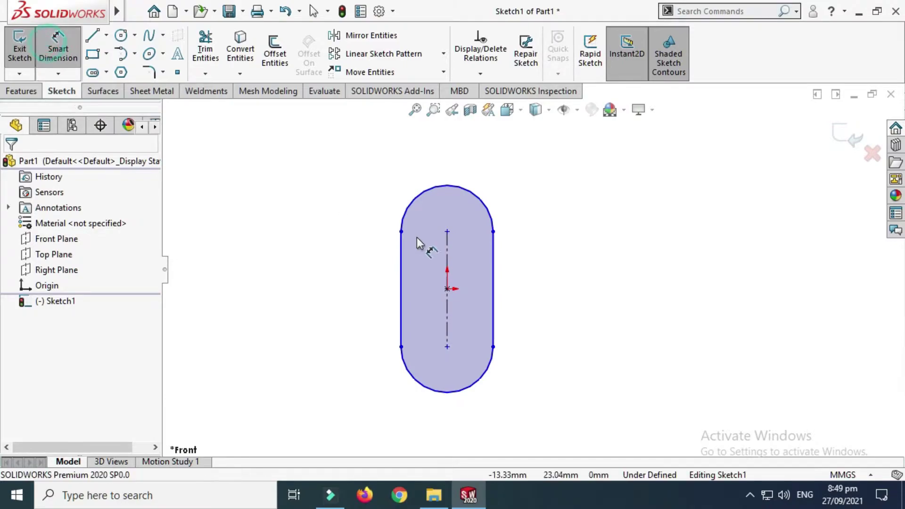
- Dimension the slot 40 mm wide and 60 mm between arc centres
click(493, 267)
click(510, 180)
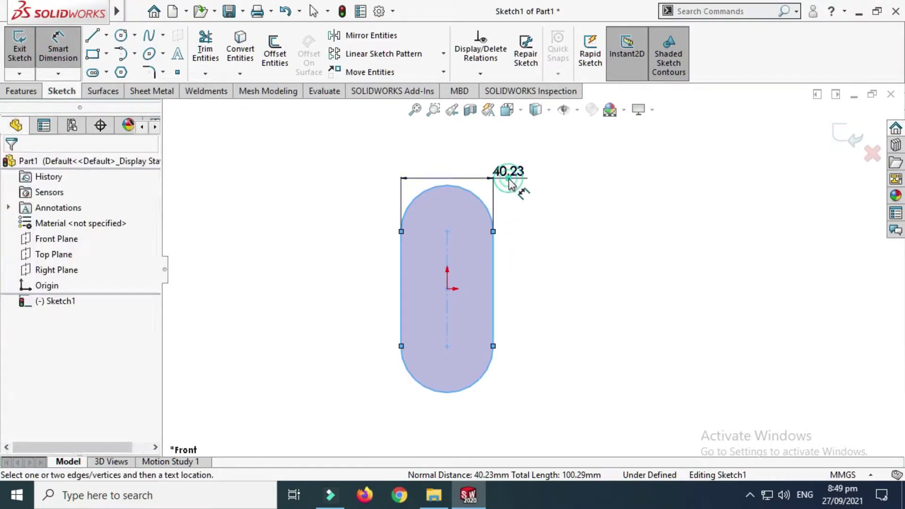
text(40)
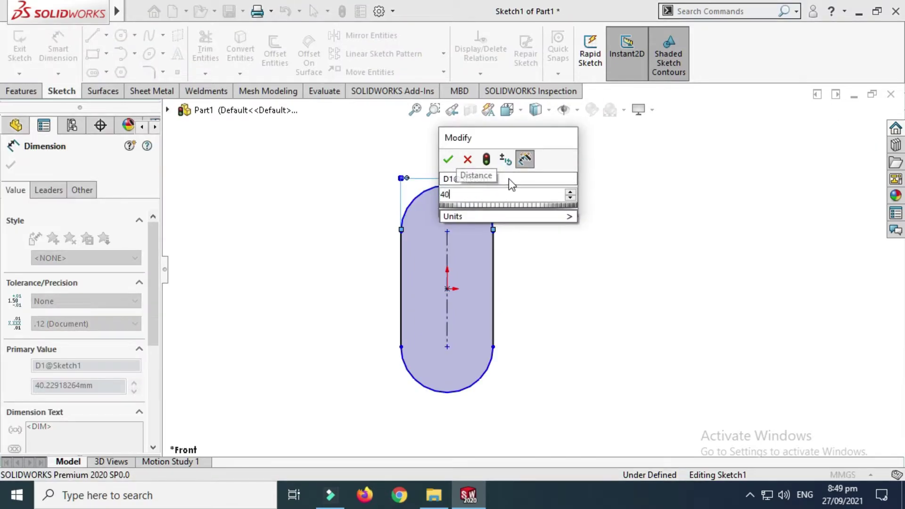
key(Return)
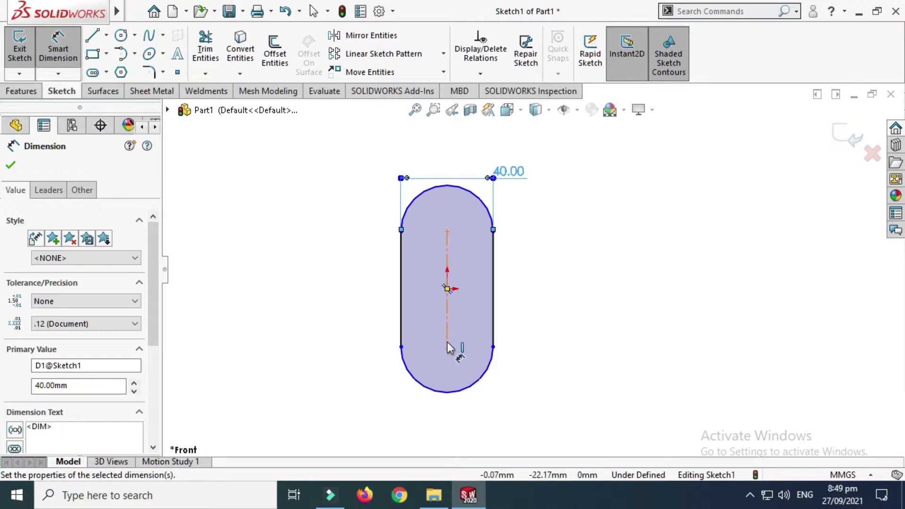
click(446, 327)
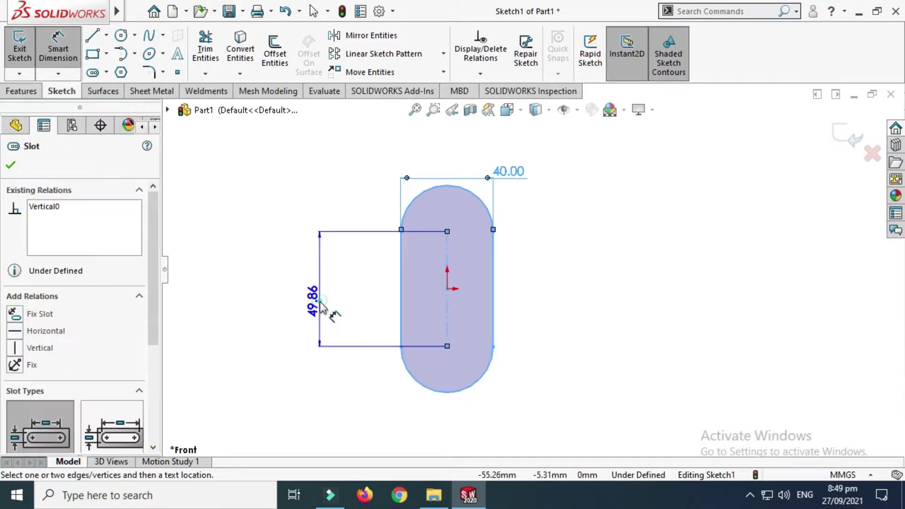
click(322, 306)
text(60)
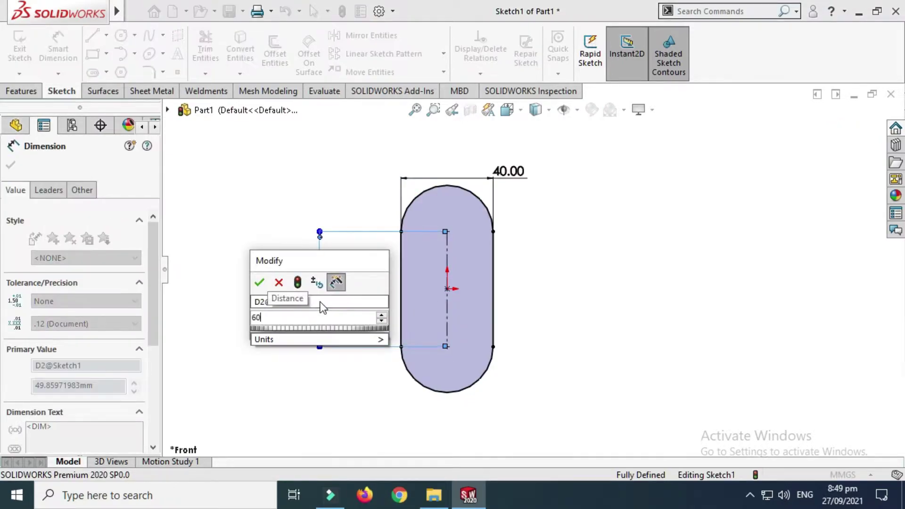
key(Return)
scroll(476, 259, up, 2)
scroll(558, 242, down, 2)
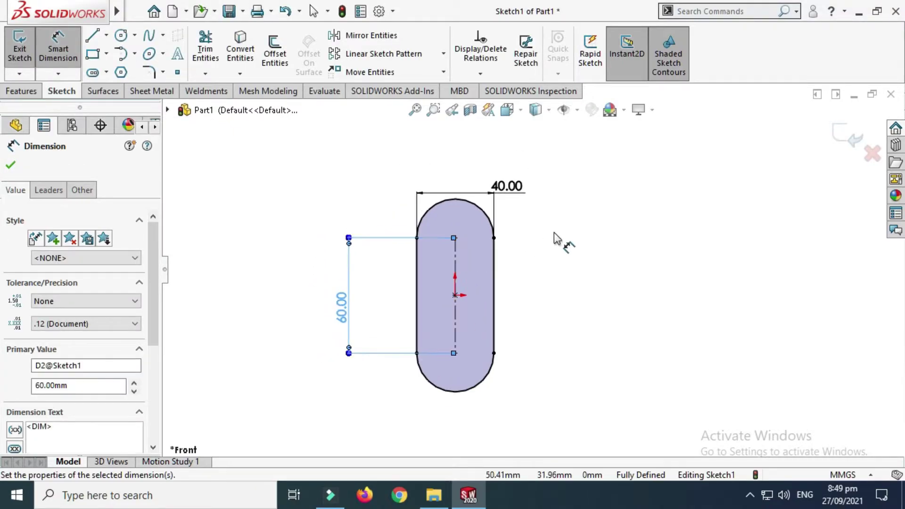
click(12, 169)
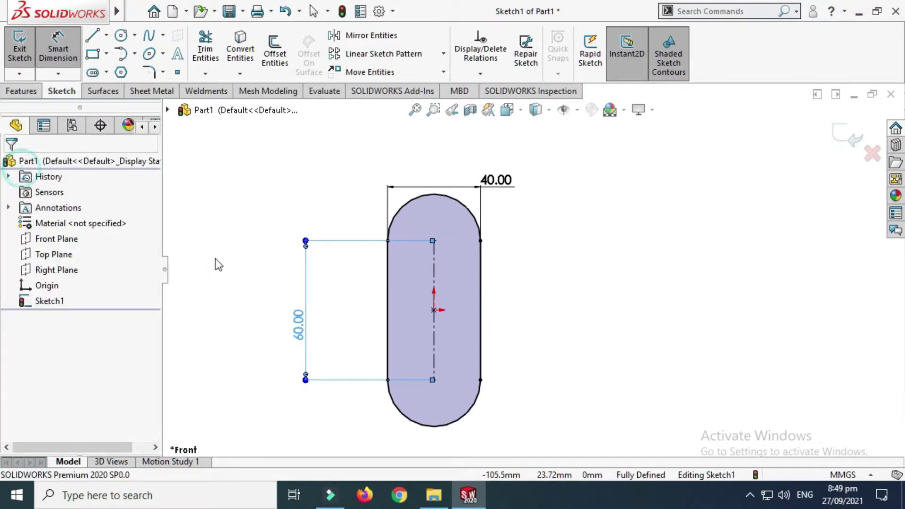
- Sweep a 10 mm circular profile along Sketch1 with merged tangent faces, forming the link
click(29, 92)
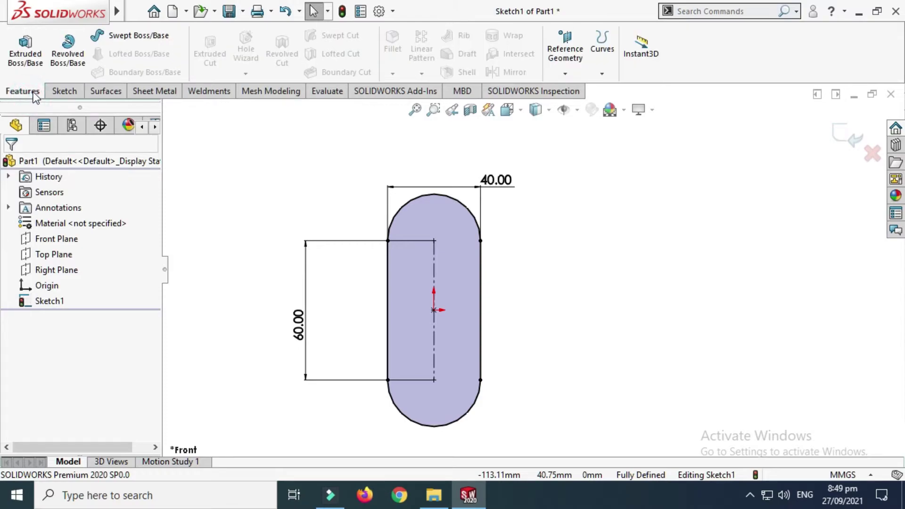
click(121, 35)
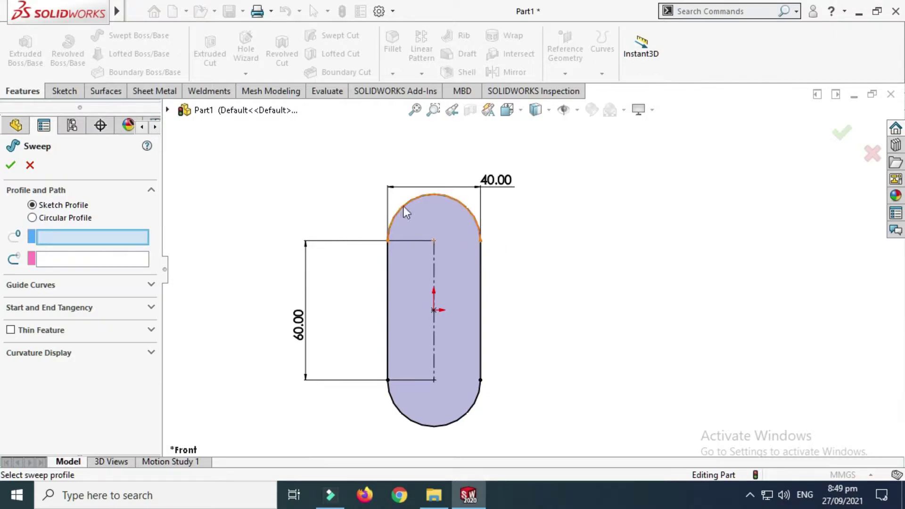
click(72, 217)
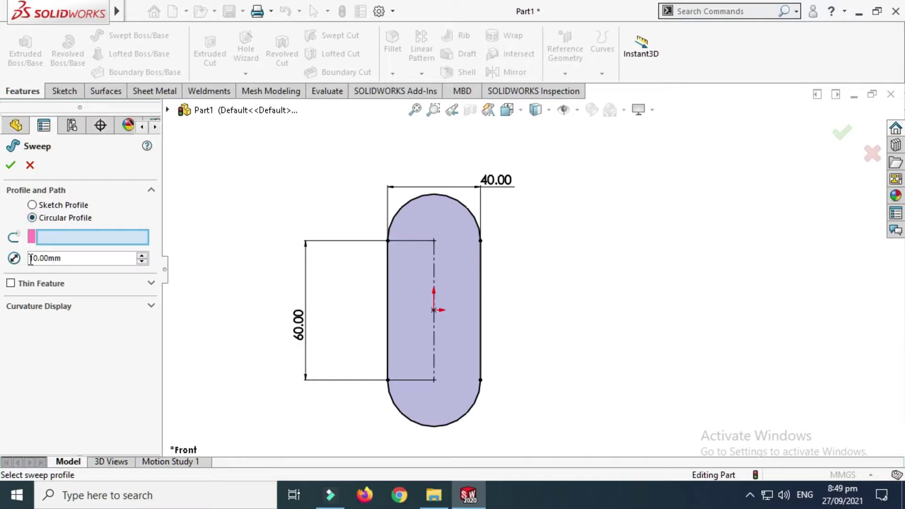
click(386, 282)
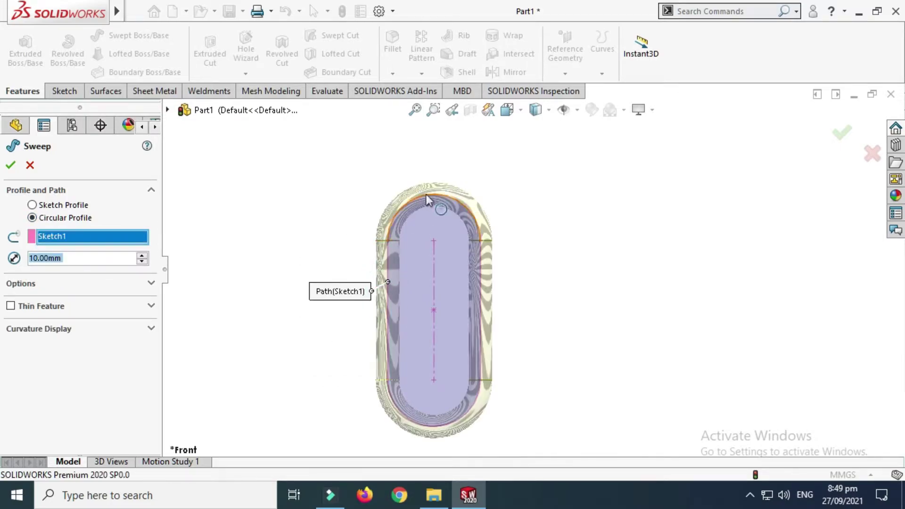
click(34, 285)
click(41, 298)
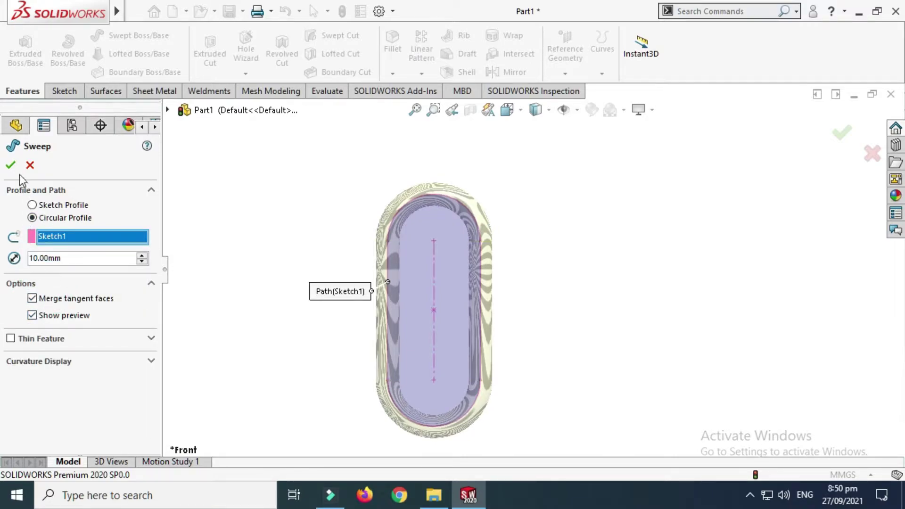
click(11, 162)
right_click(288, 183)
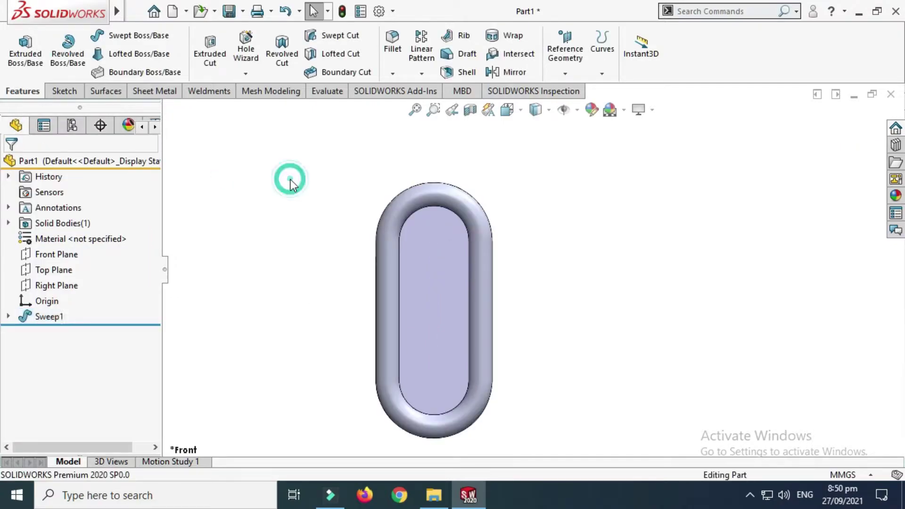
click(339, 241)
drag(414, 222, 458, 188)
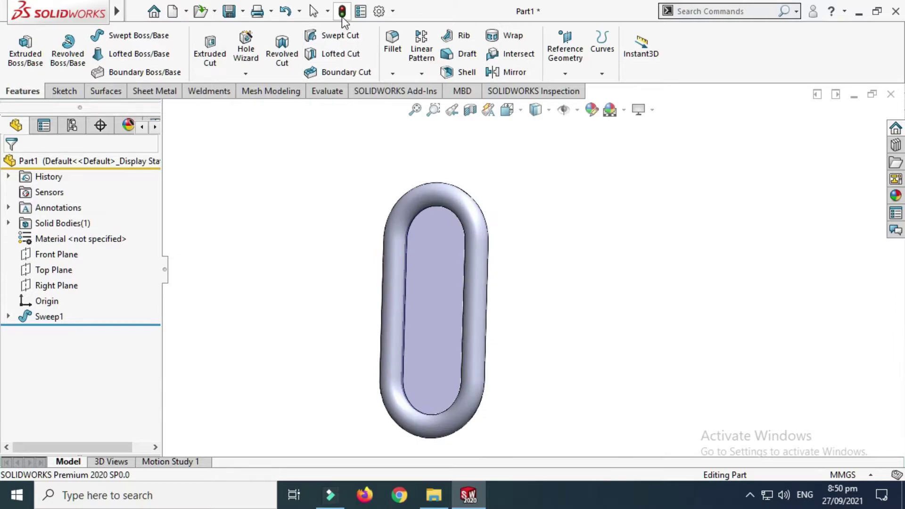
- Rebuild the part so the oval link's centre is open, viewing it tilted
click(342, 12)
click(334, 201)
right_click(329, 164)
click(372, 225)
drag(432, 200, 453, 276)
mouse_move(120, 10)
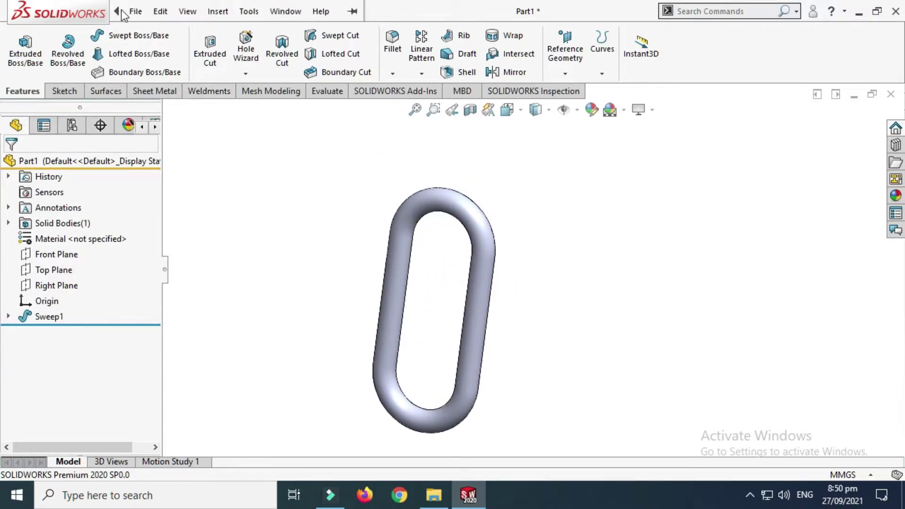
click(217, 12)
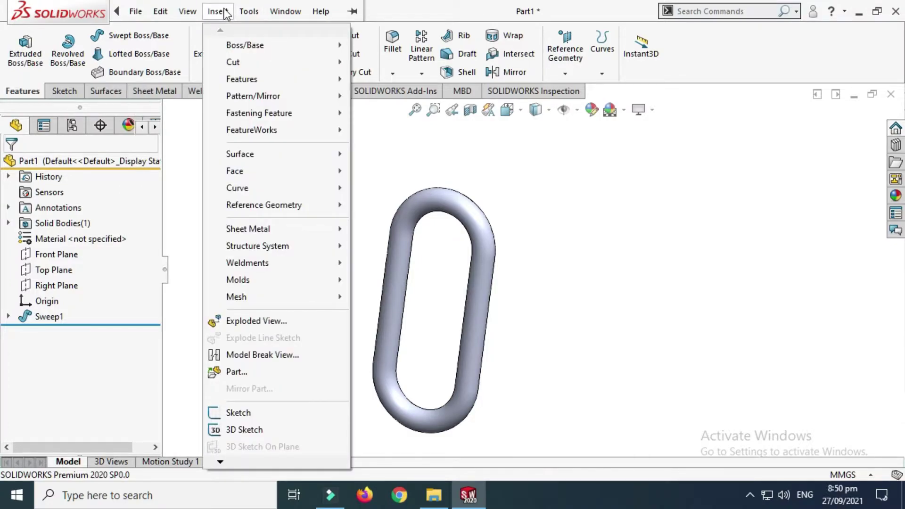
- Apply a Twisting Flex to Sweep1 with a 90 degree angle
mouse_move(237, 85)
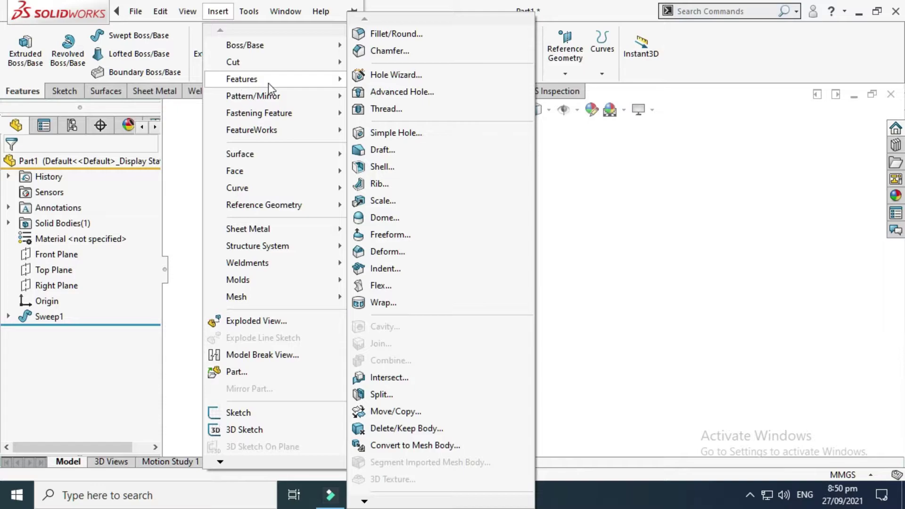
click(407, 287)
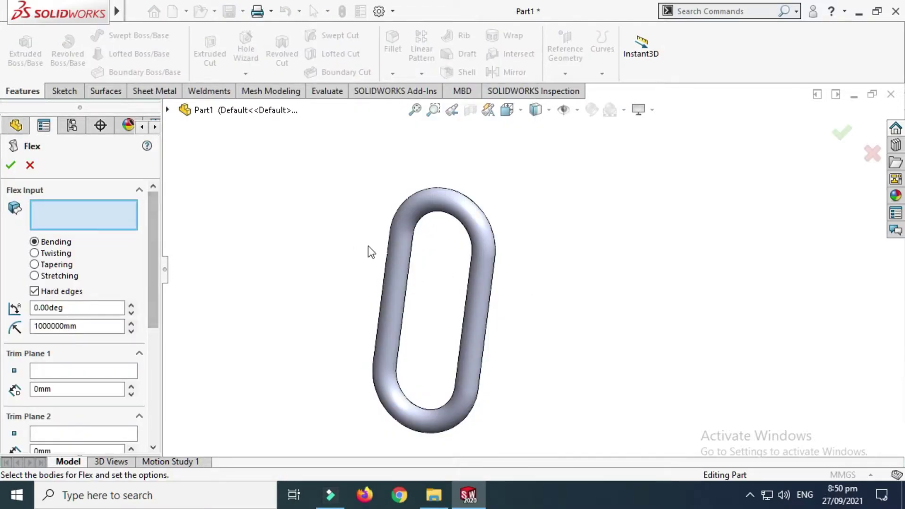
click(412, 255)
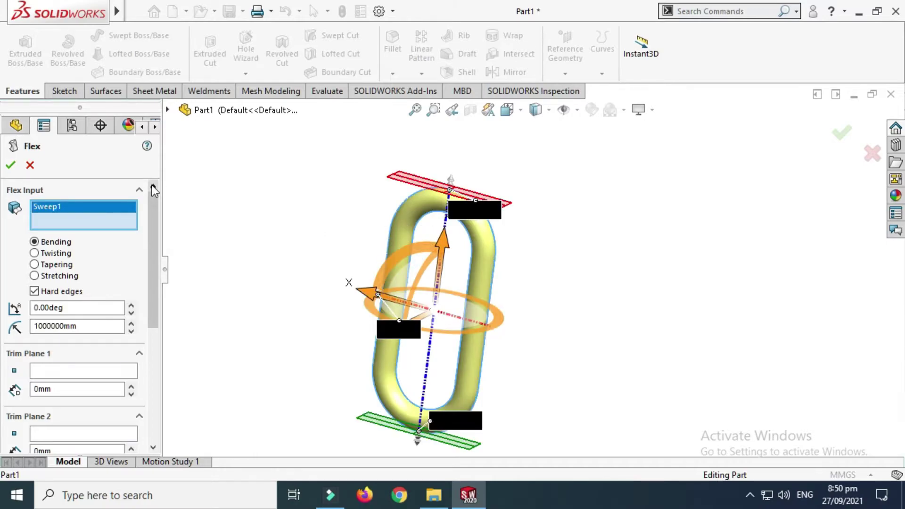
click(51, 254)
drag(154, 249, 146, 312)
double_click(102, 187)
text(90)
key(Return)
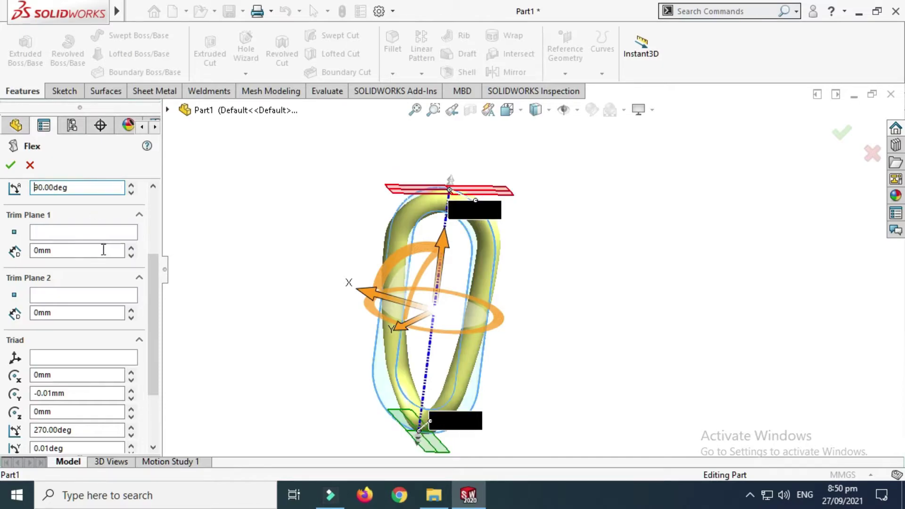
- Zero the triad's Y offset and rotation, turn off Hard edges, and accept Flex1
drag(153, 256, 154, 297)
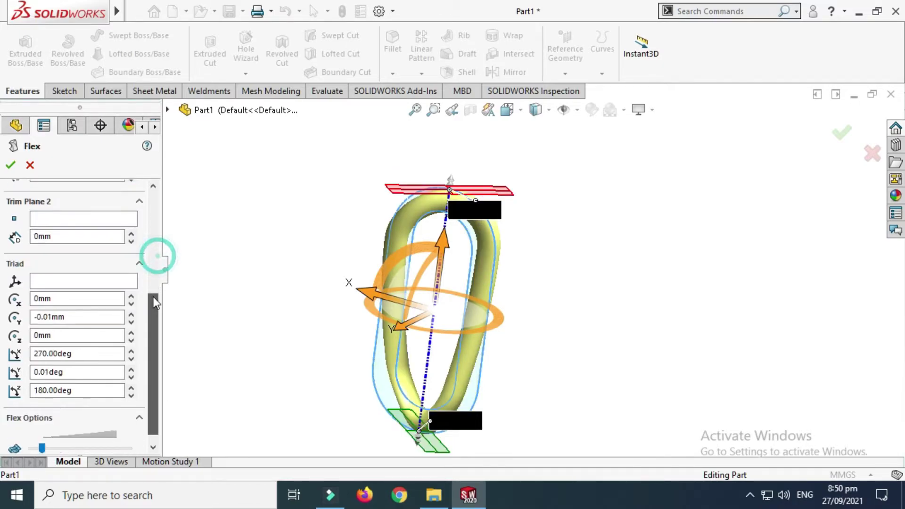
double_click(73, 316)
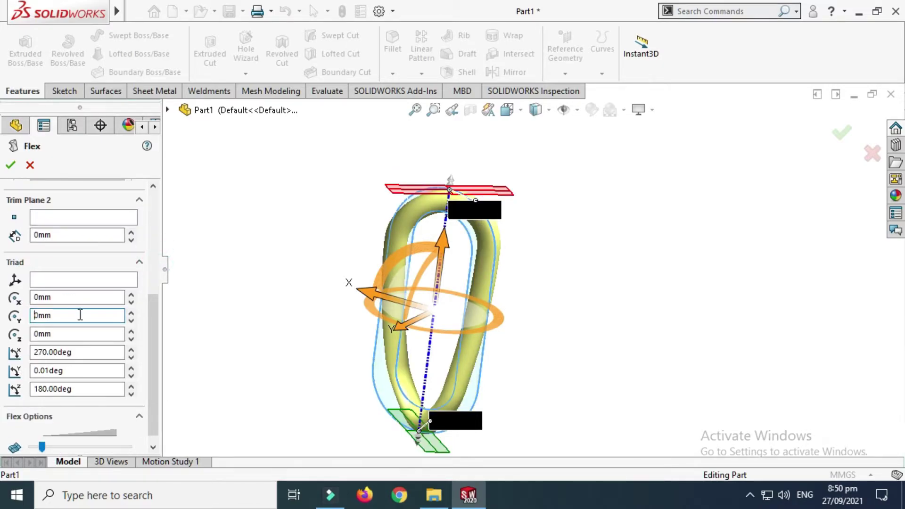
double_click(78, 371)
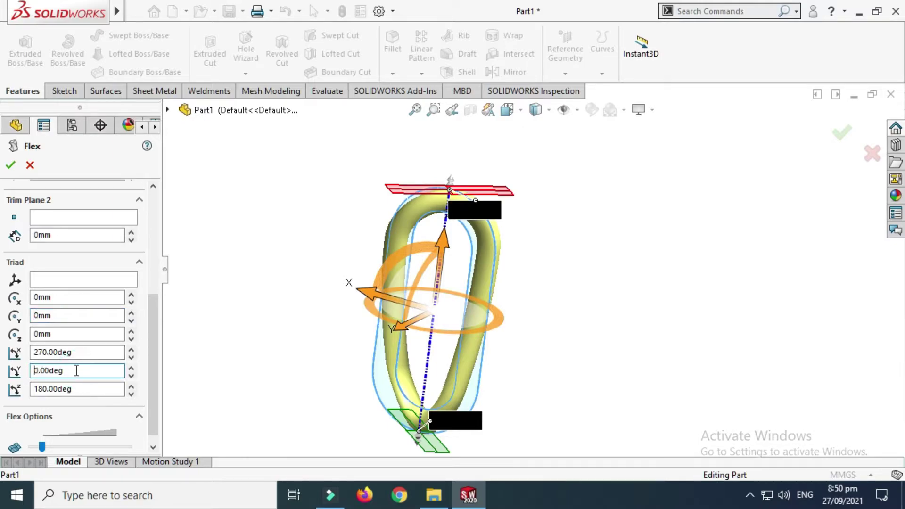
drag(155, 318, 147, 219)
click(34, 286)
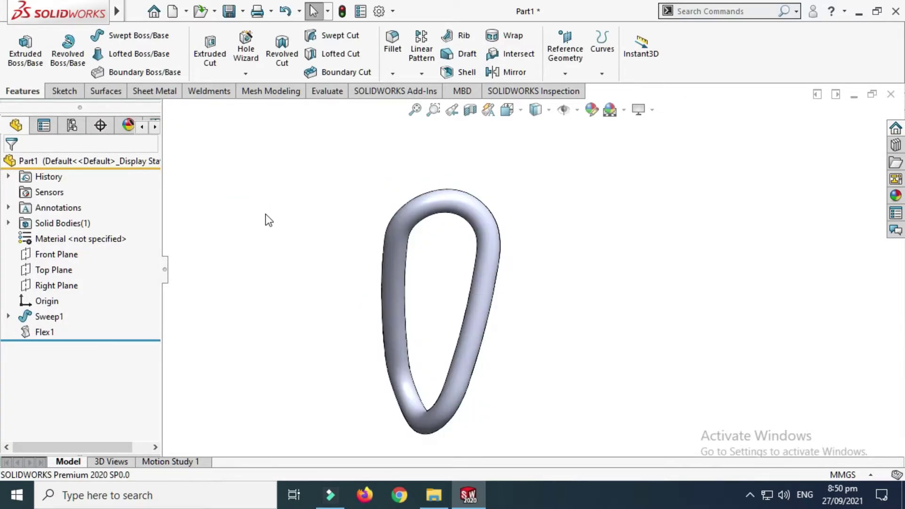
right_click(285, 192)
click(313, 256)
drag(505, 256, 396, 231)
drag(332, 231, 478, 245)
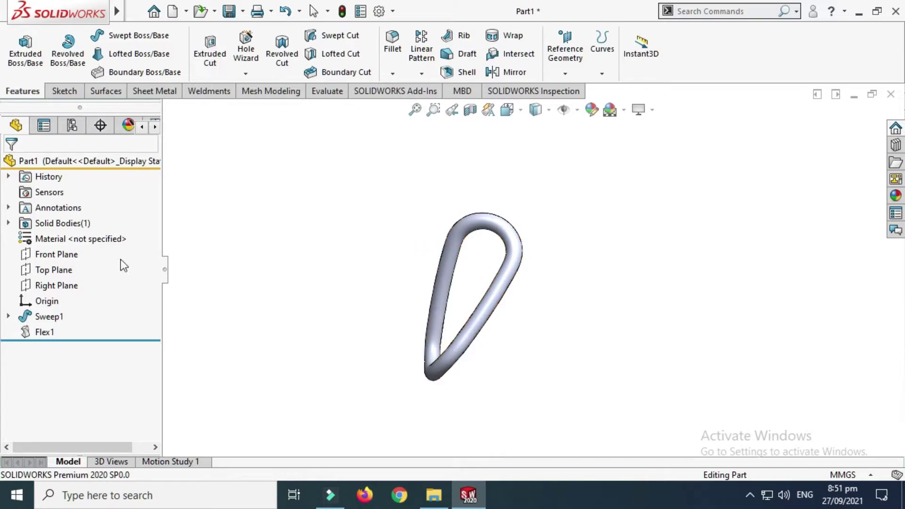
click(56, 255)
- Start a new sketch on the Front Plane and face it in Front view
click(67, 237)
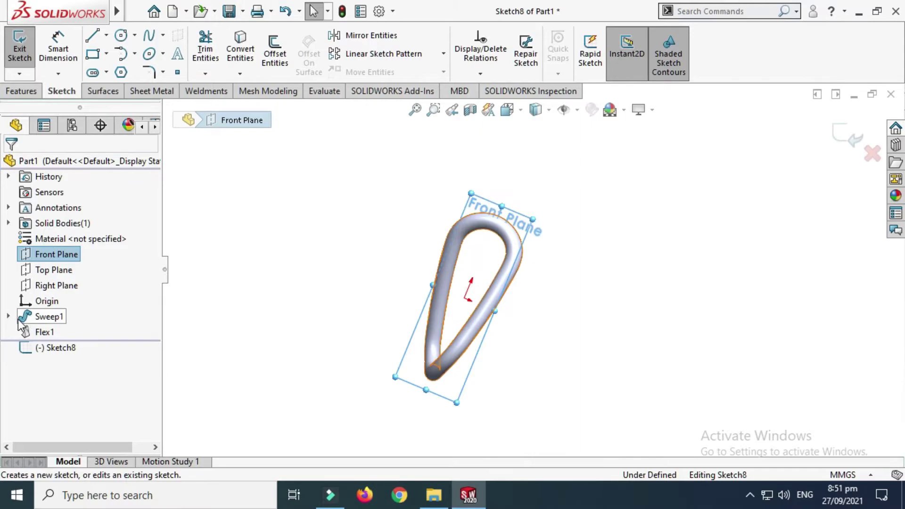
click(9, 316)
click(59, 332)
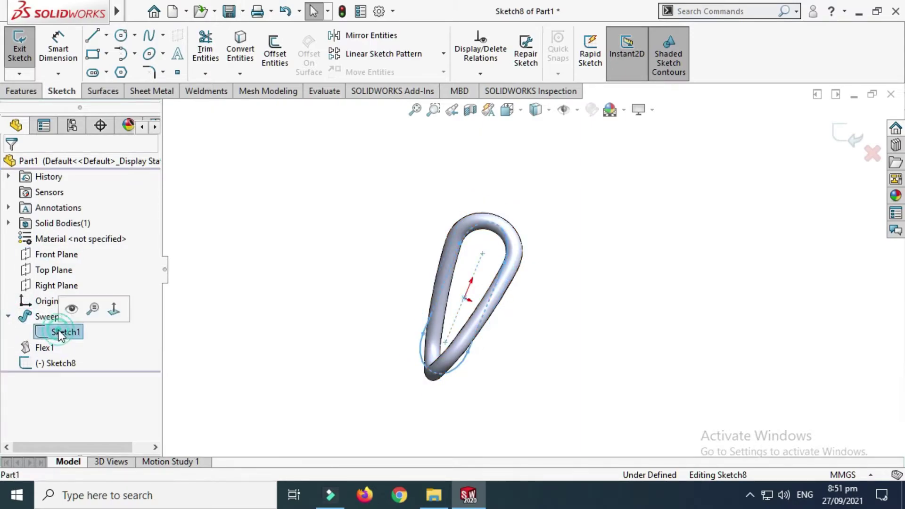
click(212, 222)
click(511, 114)
click(583, 192)
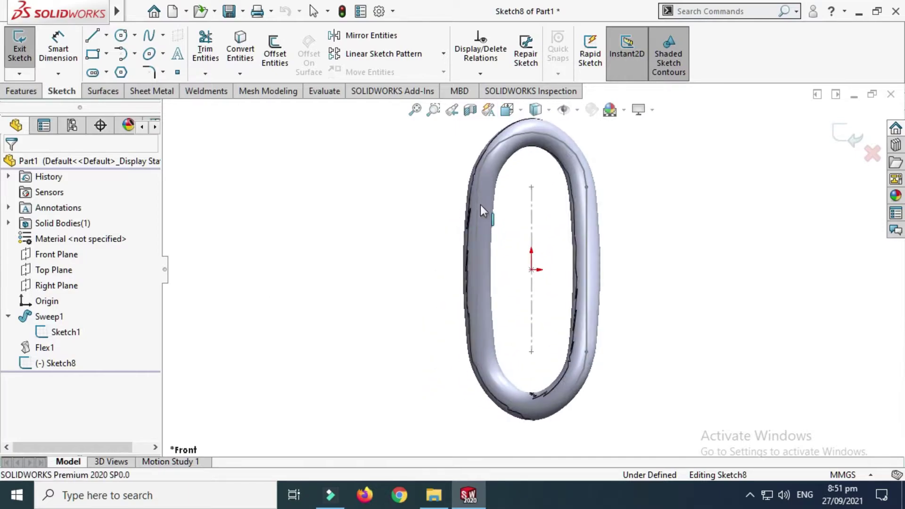
scroll(545, 190, up, 3)
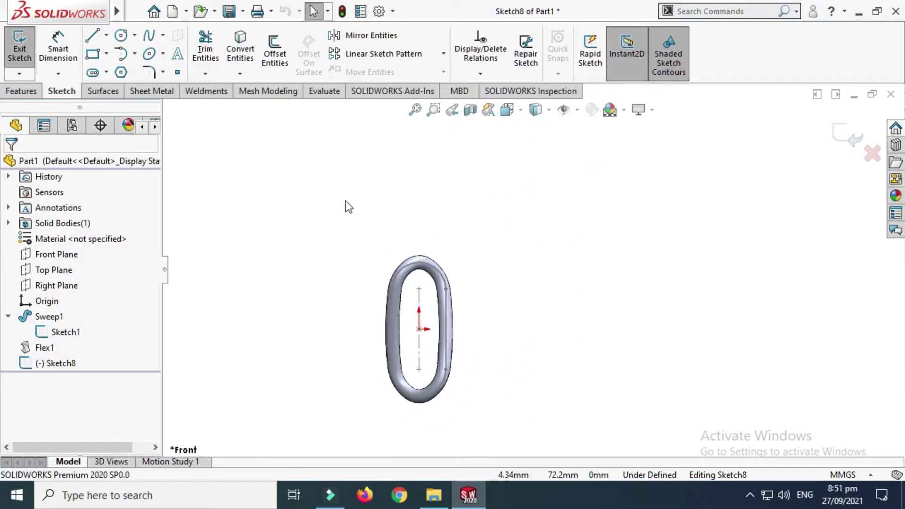
- Draw a style spline from the link's origin through several points to the right
click(162, 35)
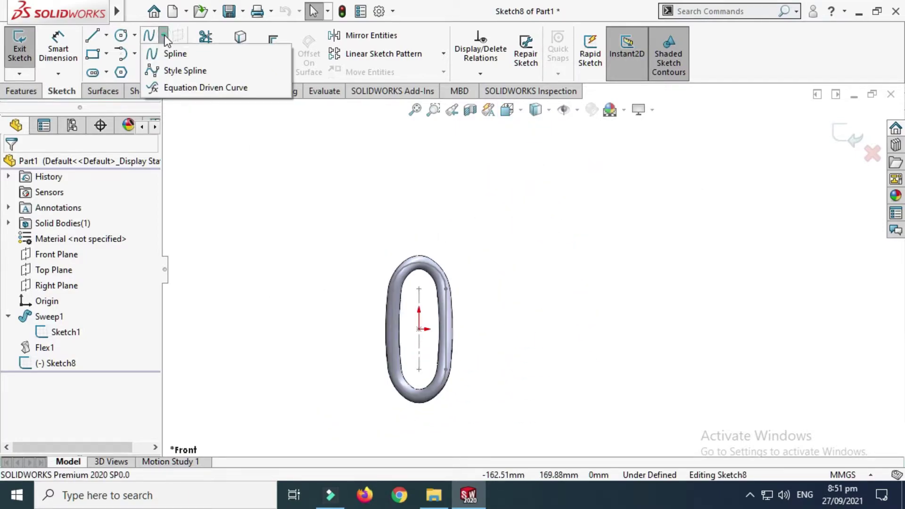
click(179, 67)
scroll(536, 260, down, 2)
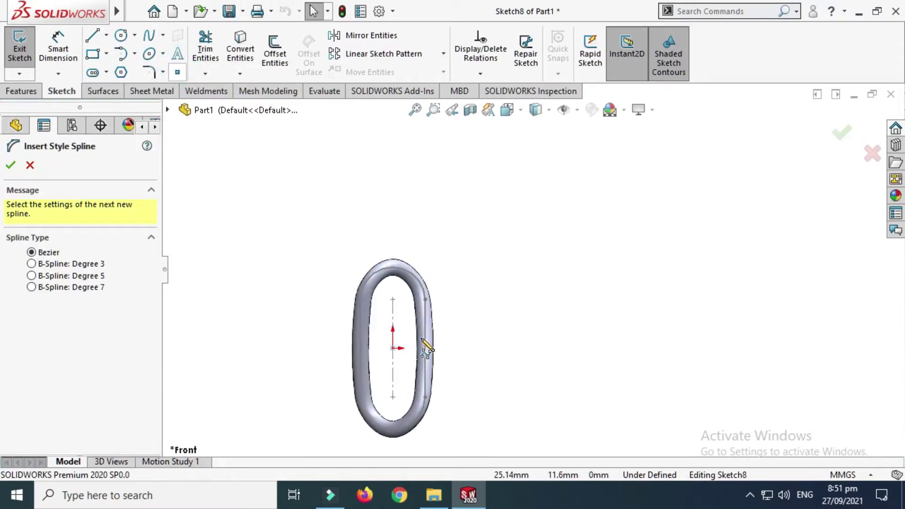
click(393, 348)
click(410, 219)
scroll(414, 228, up, 2)
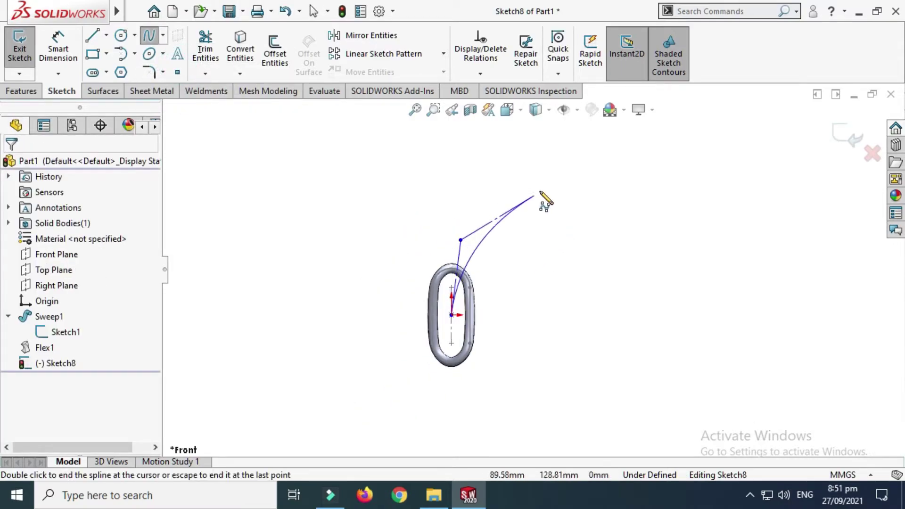
scroll(519, 228, up, 3)
click(526, 232)
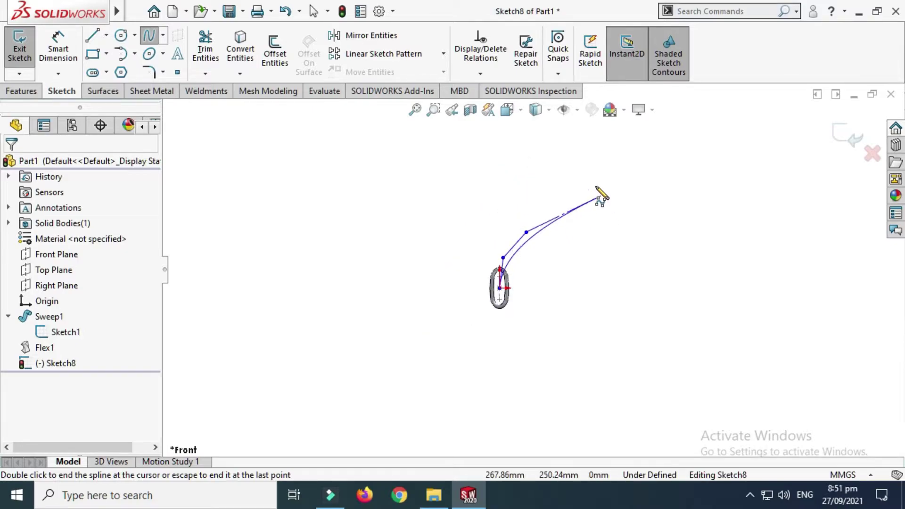
click(569, 227)
click(587, 175)
click(673, 188)
- Continue the wavy spline further right and finish it at its last point
click(687, 276)
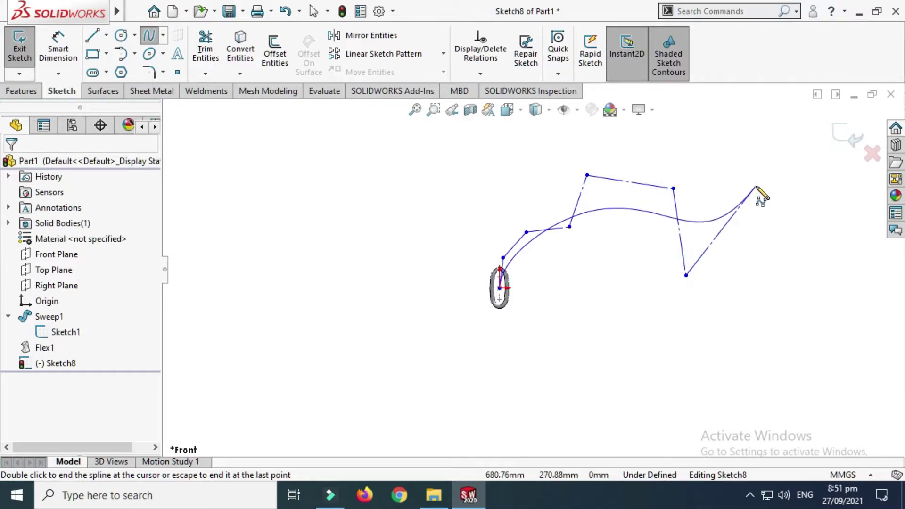
click(756, 185)
scroll(720, 248, up, 3)
click(652, 277)
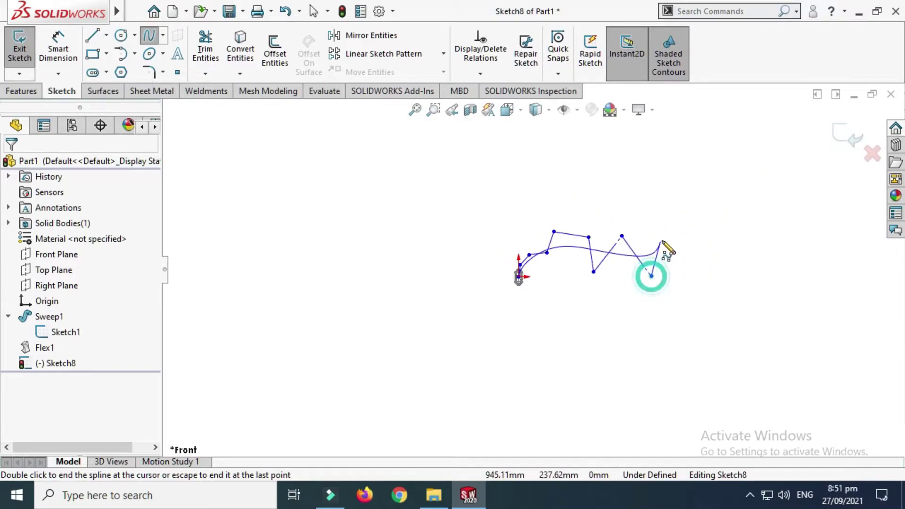
click(671, 227)
scroll(676, 234, down, 2)
key(Escape)
scroll(414, 264, down, 4)
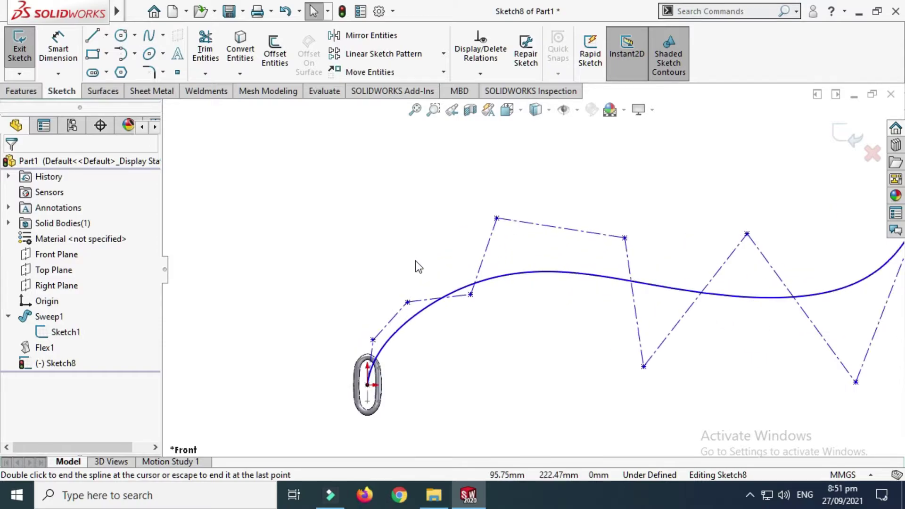
scroll(539, 305, up, 2)
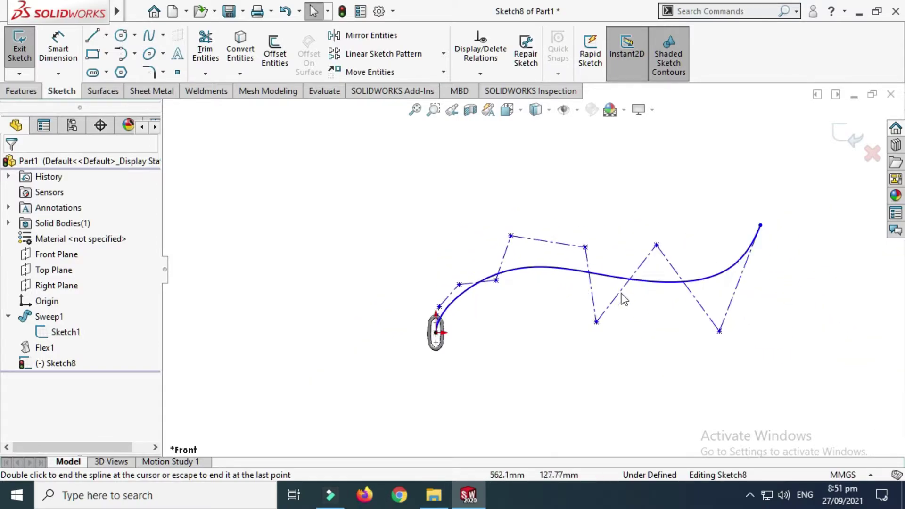
scroll(618, 296, down, 2)
- Drag the spline's control vertices to reshape it into a gentler wave
click(375, 275)
drag(376, 279, 347, 212)
drag(461, 302, 470, 316)
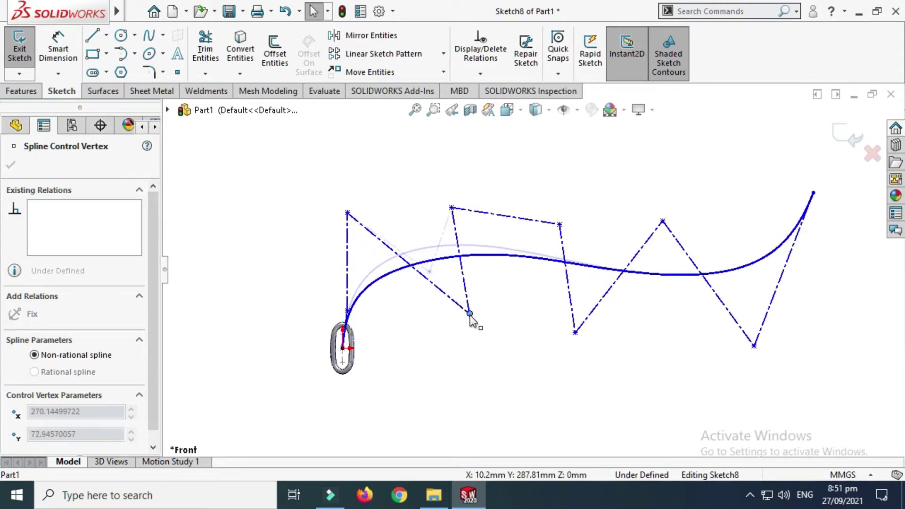
drag(452, 207, 506, 152)
drag(559, 226, 515, 313)
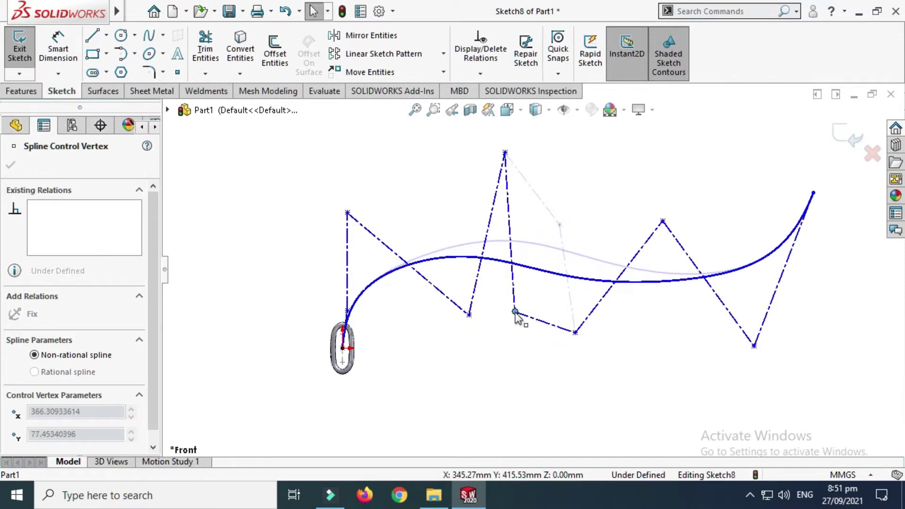
scroll(679, 306, up, 2)
ctrl+middle_drag(660, 327, 525, 216)
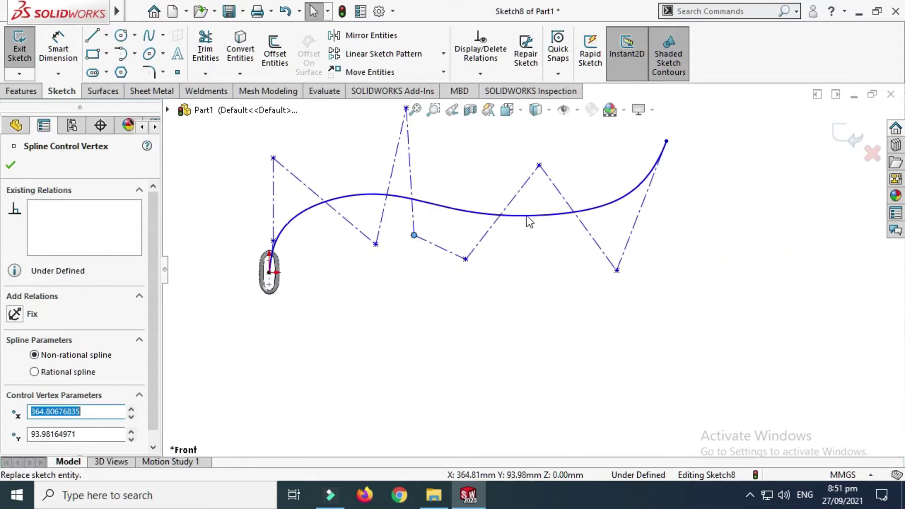
mouse_move(538, 165)
mouse_down()
mouse_move(542, 225)
mouse_move(488, 184)
mouse_up()
mouse_move(675, 141)
ctrl+middle_down()
mouse_move(677, 205)
mouse_move(541, 197)
ctrl+middle_up()
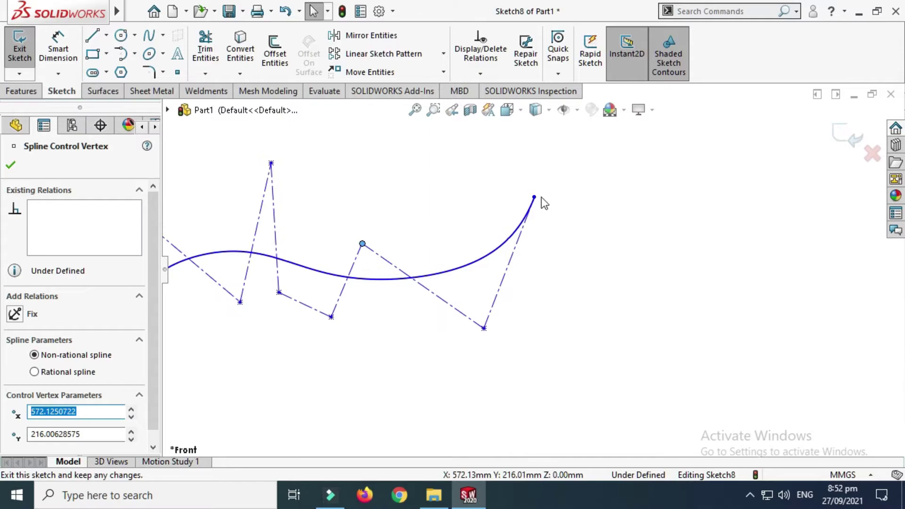
drag(535, 197, 548, 299)
scroll(542, 306, down, 5)
click(513, 298)
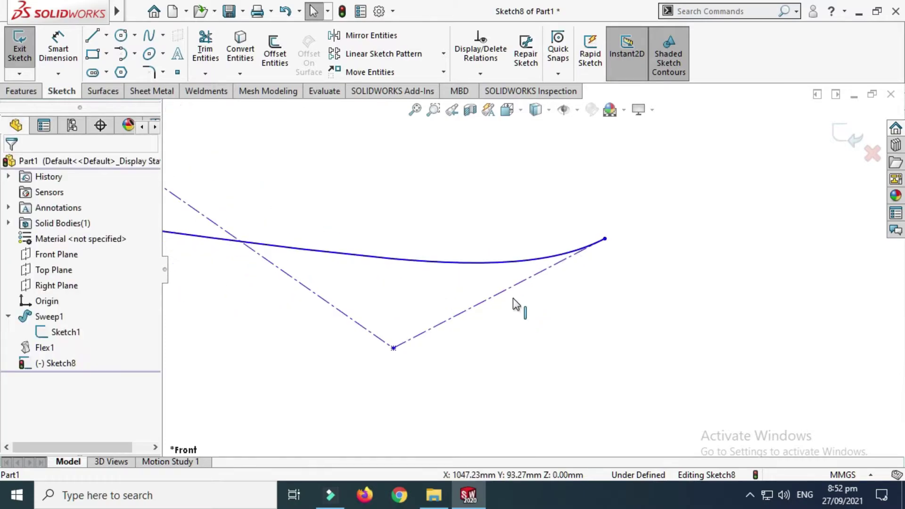
- Make the spline's last control segment horizontal
click(566, 259)
click(560, 220)
scroll(487, 260, up, 4)
key(Escape)
scroll(471, 258, down, 3)
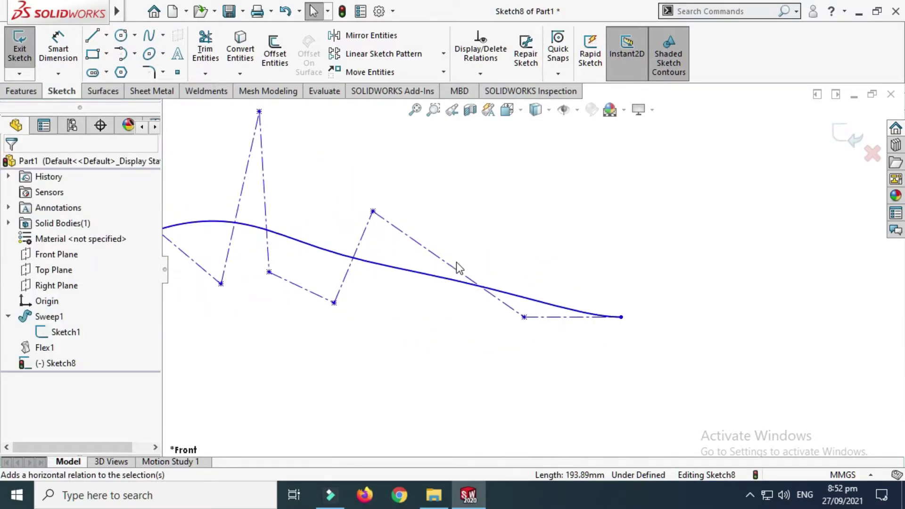
- Raise the remaining control vertices to smooth the wave, then exit the sketch
drag(372, 212, 331, 40)
drag(524, 318, 530, 258)
scroll(504, 285, up, 3)
scroll(514, 281, down, 3)
click(597, 248)
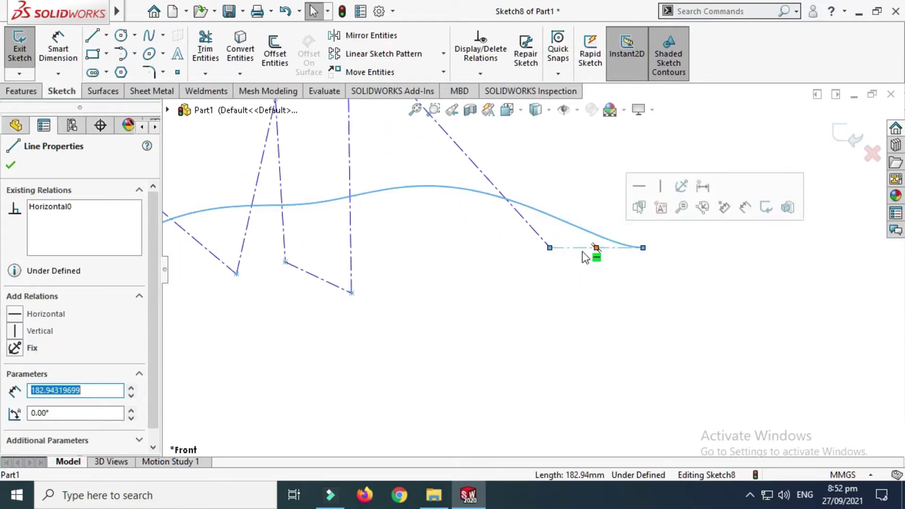
click(597, 261)
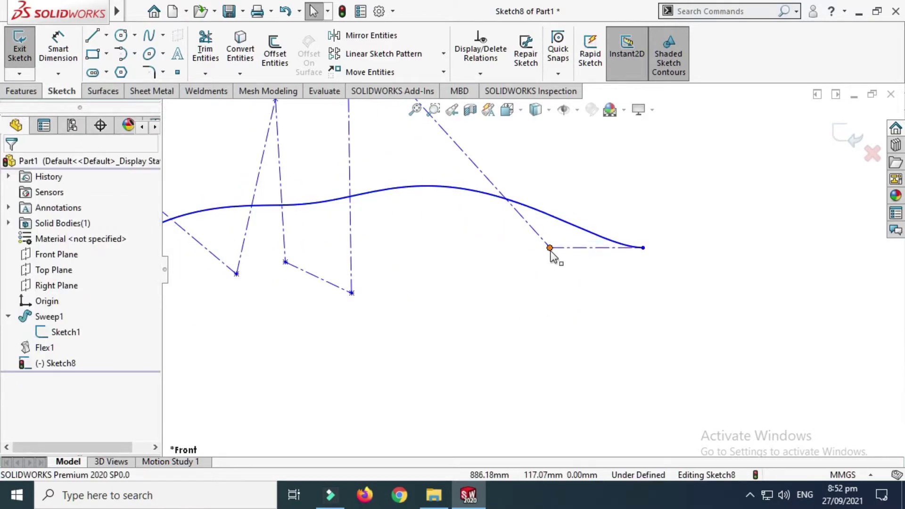
drag(559, 273, 564, 178)
click(515, 273)
scroll(515, 272, up, 3)
scroll(448, 198, down, 4)
scroll(368, 325, down, 1)
scroll(479, 301, up, 4)
scroll(504, 287, down, 4)
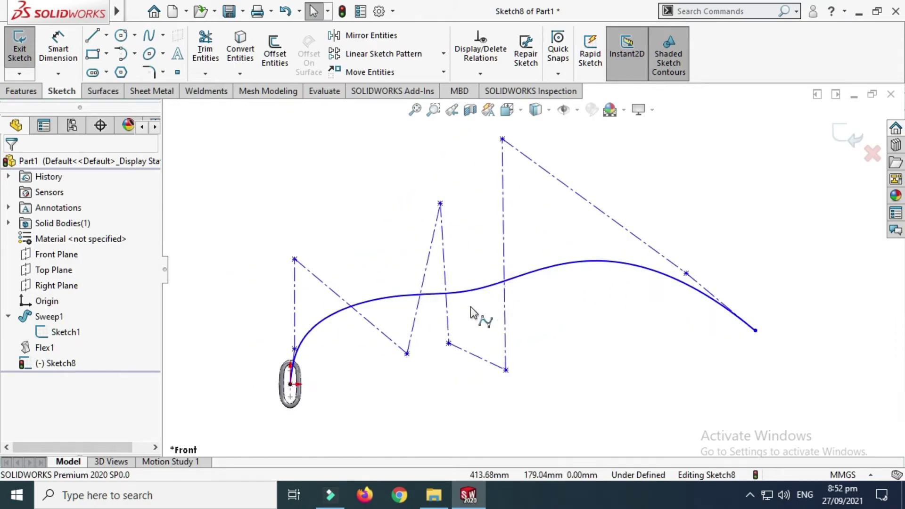
click(842, 139)
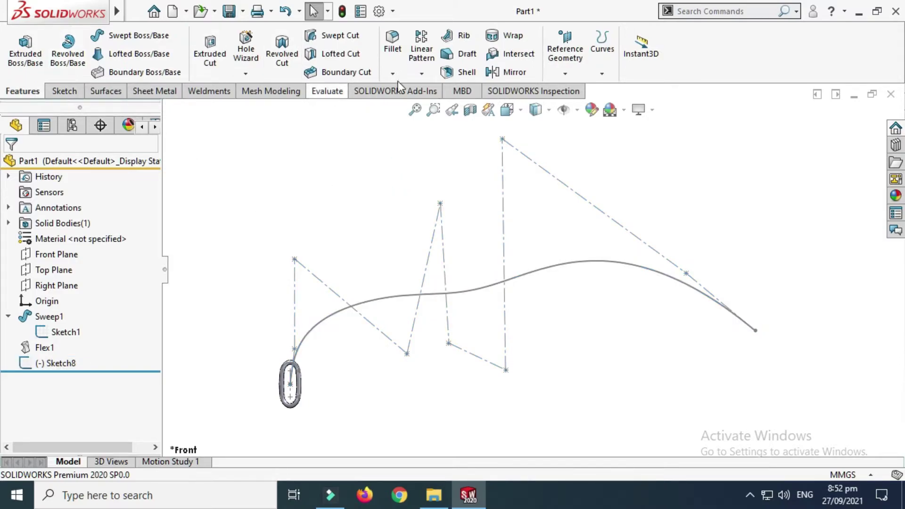
- Pattern the Flex1 body 20 times along the spline using Curve Driven Pattern with an offset curve
click(429, 75)
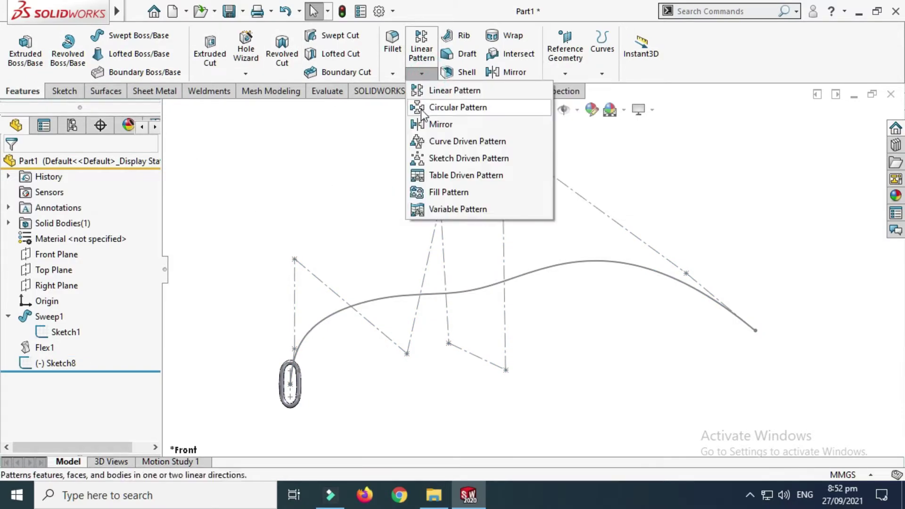
click(434, 142)
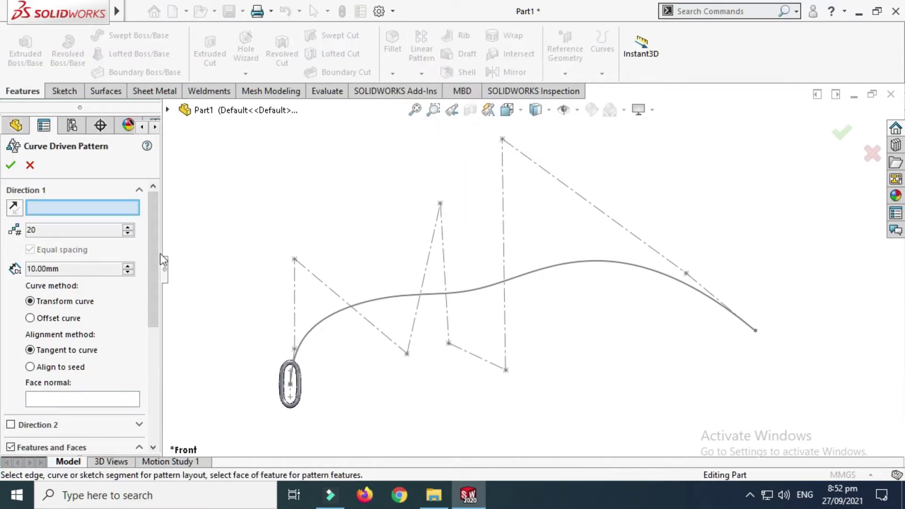
click(317, 324)
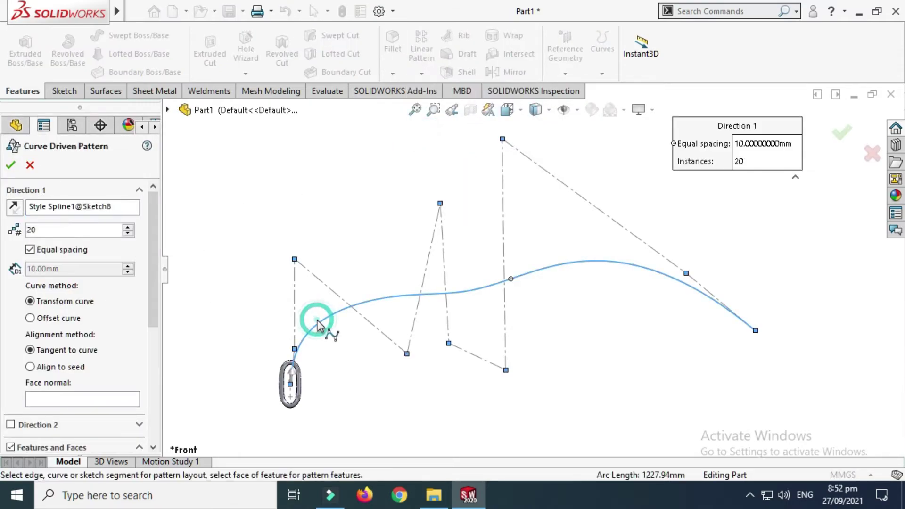
drag(159, 238, 155, 335)
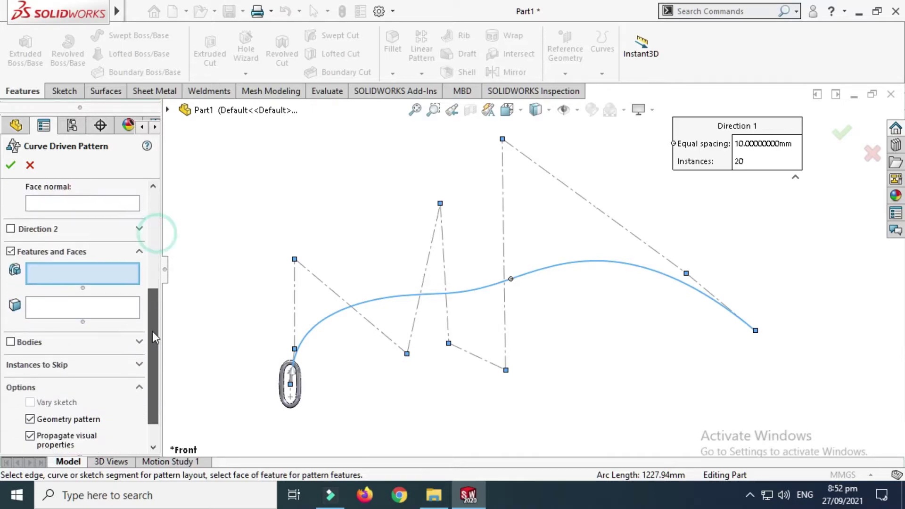
click(31, 341)
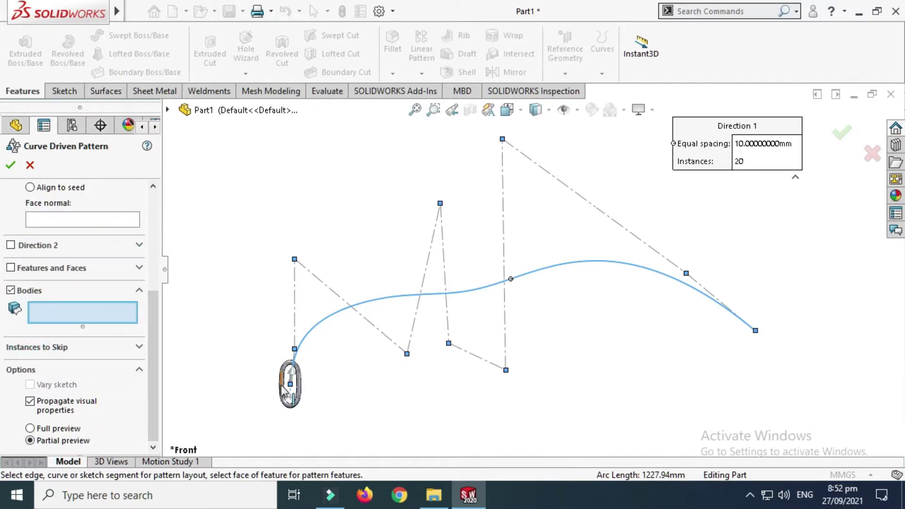
scroll(291, 397, down, 5)
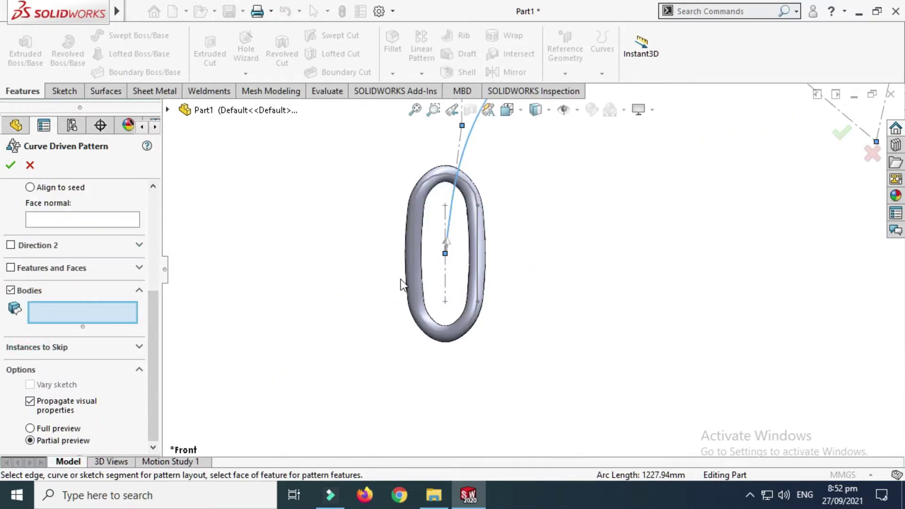
click(414, 255)
scroll(340, 307, up, 3)
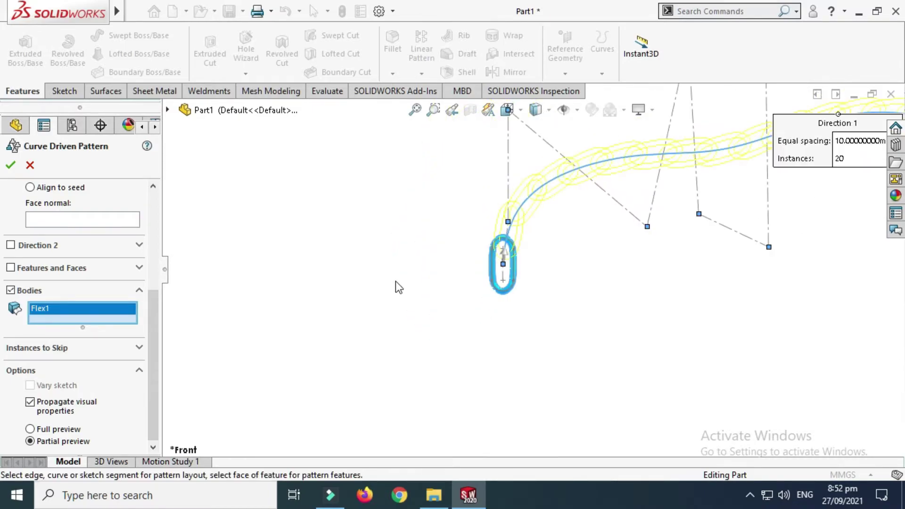
scroll(484, 225, down, 4)
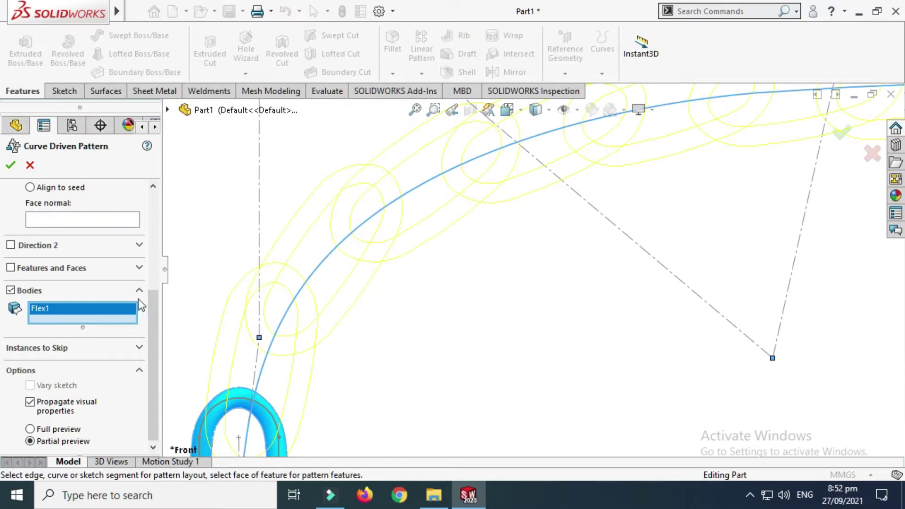
drag(159, 334, 165, 241)
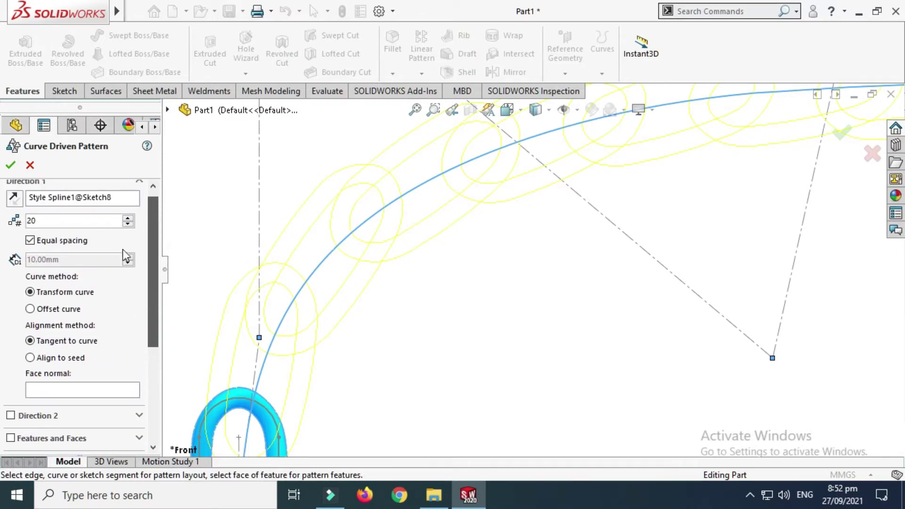
click(50, 311)
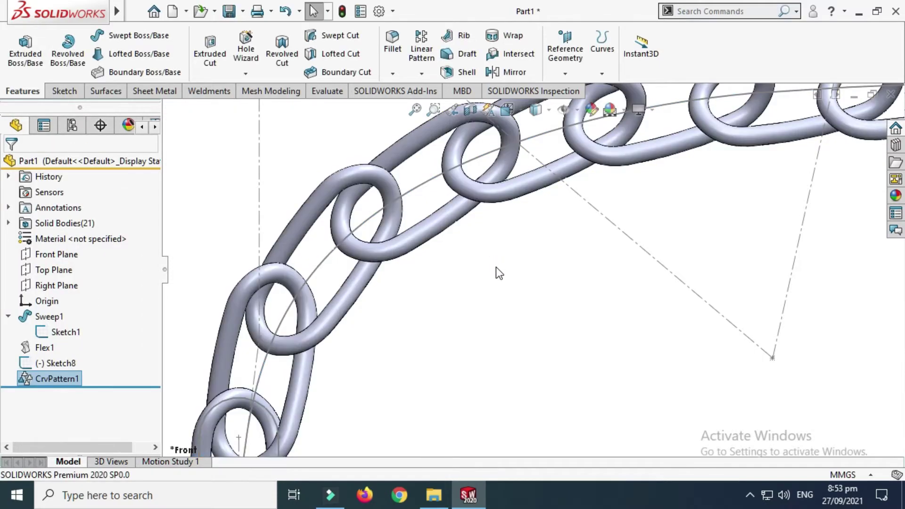
scroll(485, 232, up, 5)
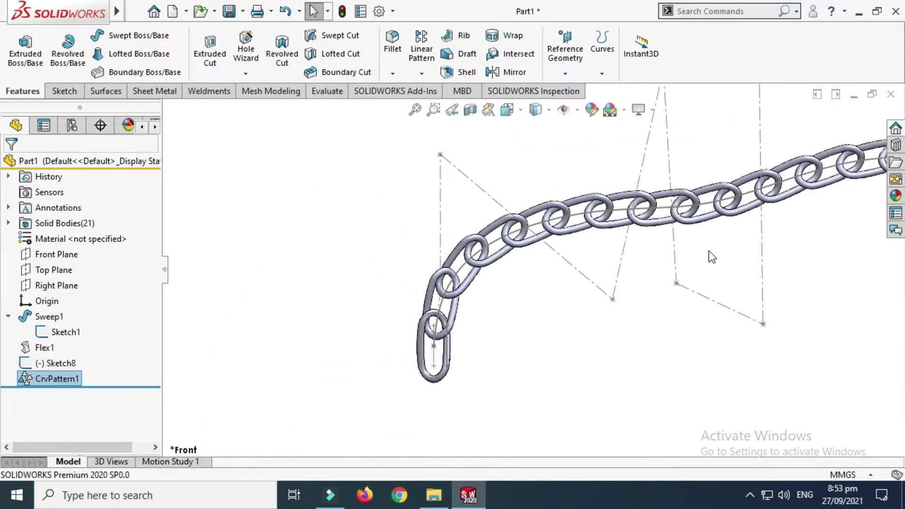
scroll(717, 255, down, 10)
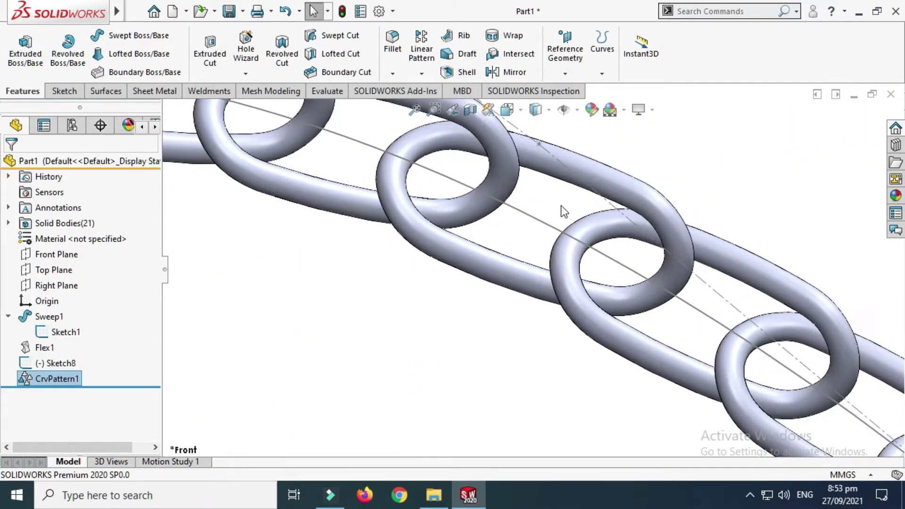
scroll(566, 213, up, 5)
right_click(445, 302)
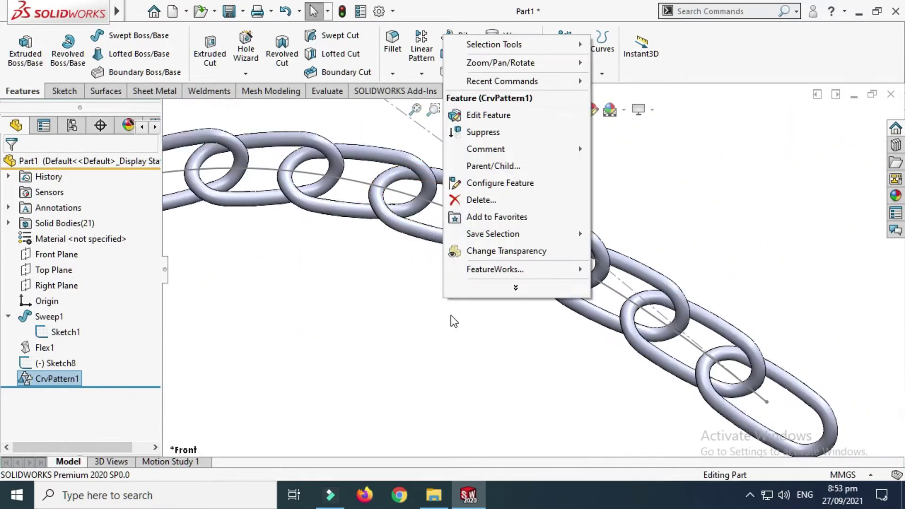
click(527, 66)
click(627, 130)
drag(613, 198, 506, 192)
scroll(506, 192, up, 5)
mouse_move(323, 311)
mouse_down()
mouse_move(400, 313)
mouse_move(328, 312)
mouse_up()
scroll(533, 228, down, 8)
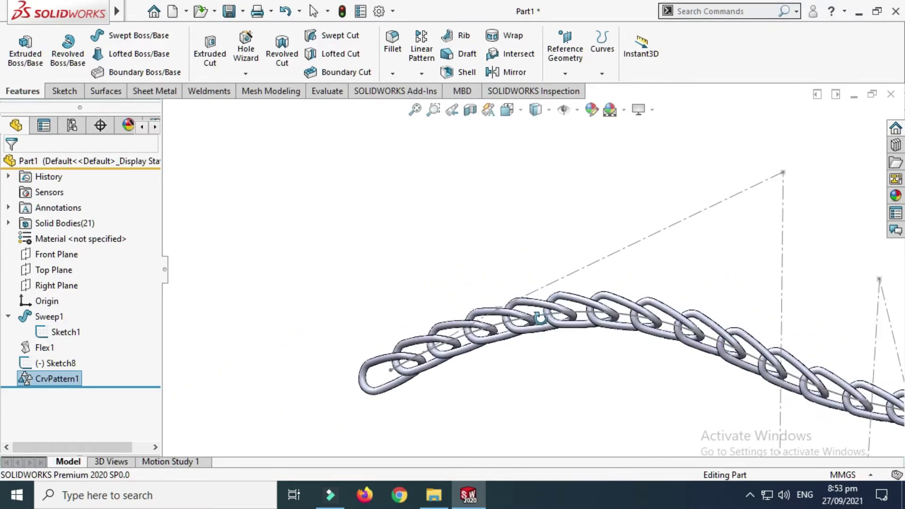
scroll(495, 431, down, 10)
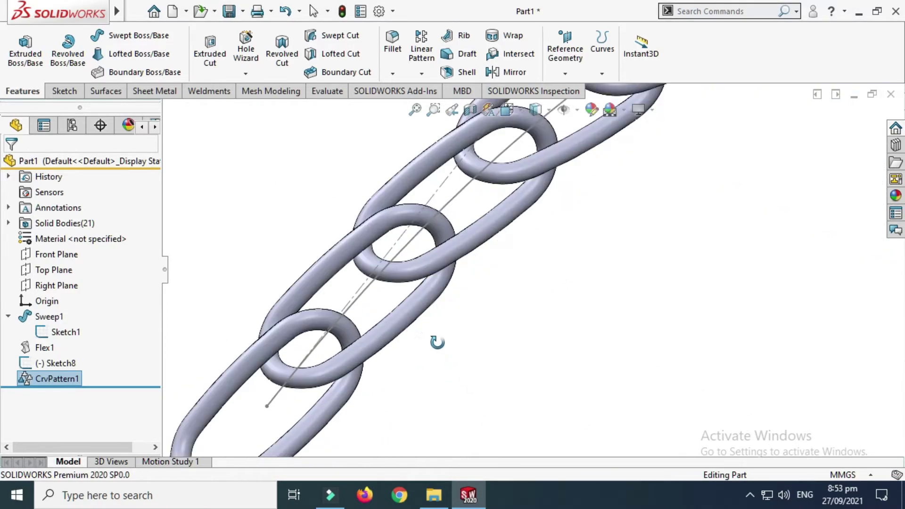
scroll(378, 189, up, 10)
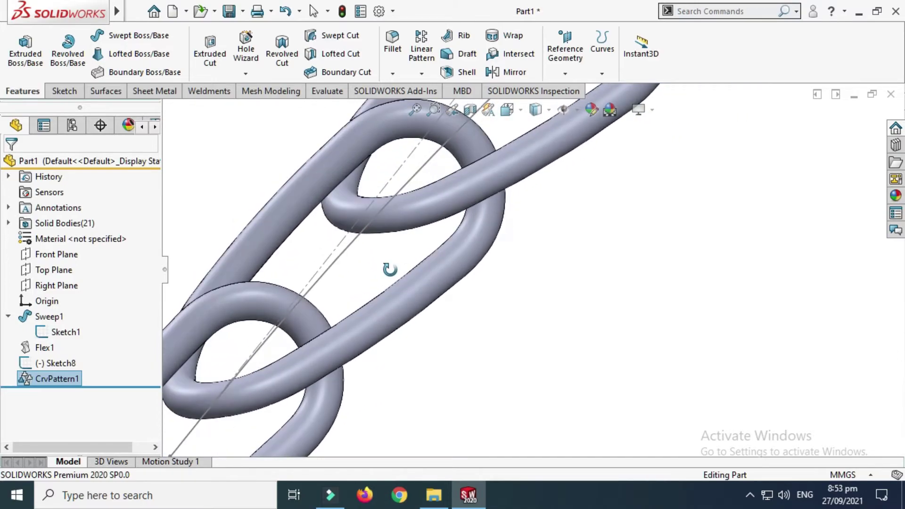
scroll(777, 218, down, 2)
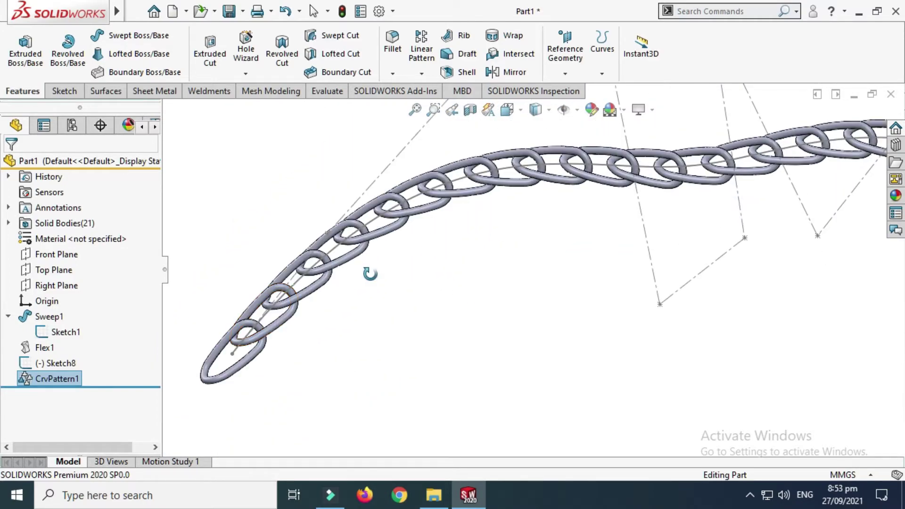
right_click(36, 380)
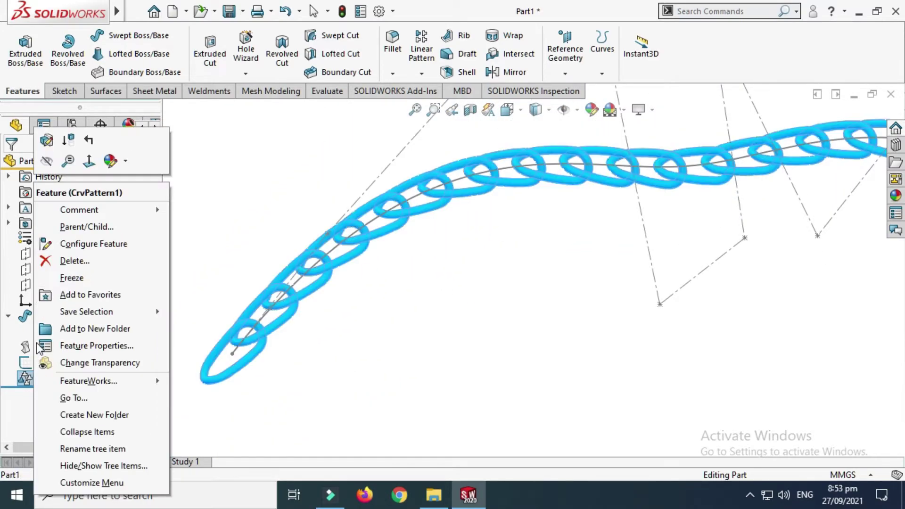
- Edit CrvPattern1 and raise its instance count to 21
click(51, 144)
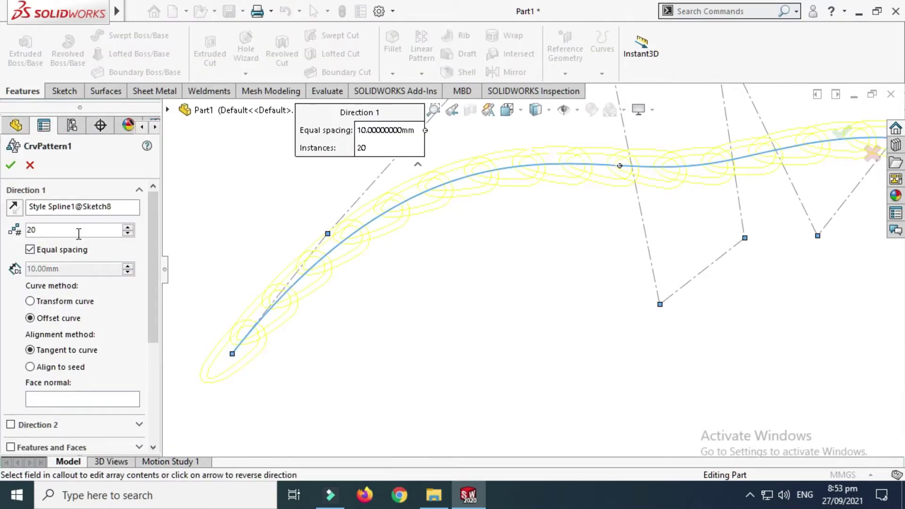
text(21)
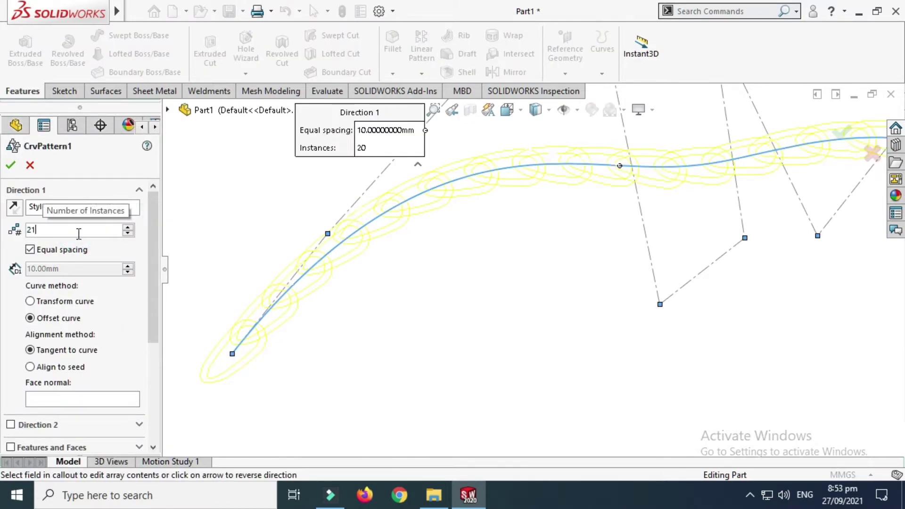
right_click(276, 318)
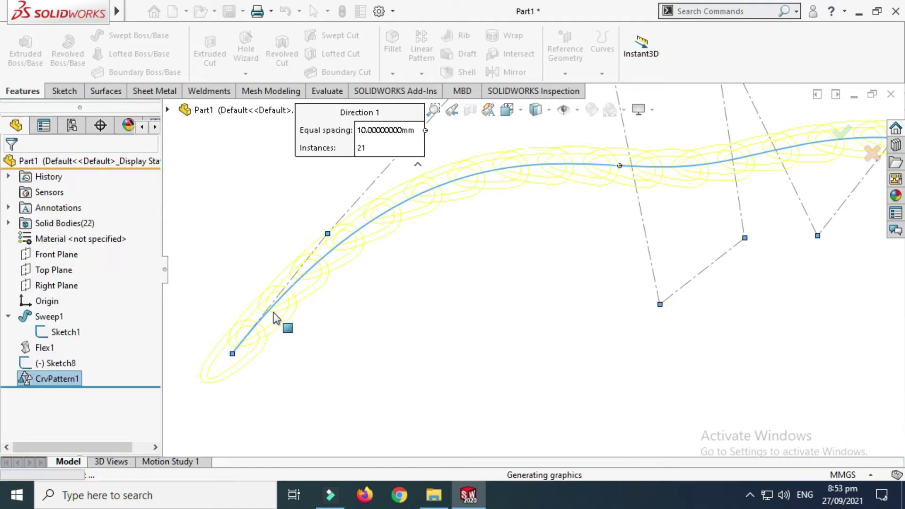
scroll(283, 307, down, 5)
- Rotate the chain to inspect the links, then switch to the Back view
right_click(278, 221)
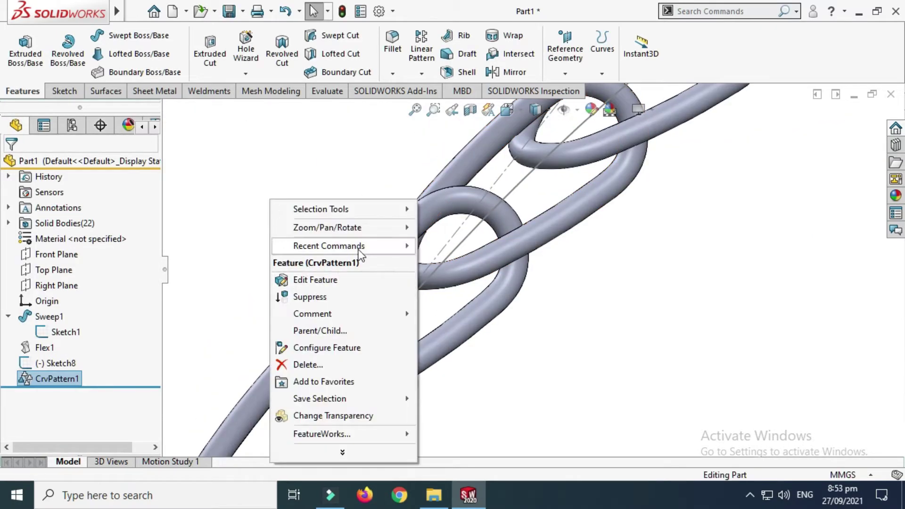
mouse_move(330, 227)
click(452, 294)
mouse_move(452, 293)
mouse_down()
mouse_move(367, 282)
mouse_move(354, 289)
mouse_move(445, 425)
mouse_move(485, 443)
mouse_move(402, 336)
mouse_move(395, 284)
mouse_move(483, 295)
mouse_up()
scroll(396, 284, up, 5)
mouse_move(702, 274)
mouse_down()
mouse_move(685, 159)
mouse_move(719, 239)
mouse_move(705, 166)
mouse_move(527, 276)
mouse_move(467, 245)
mouse_up()
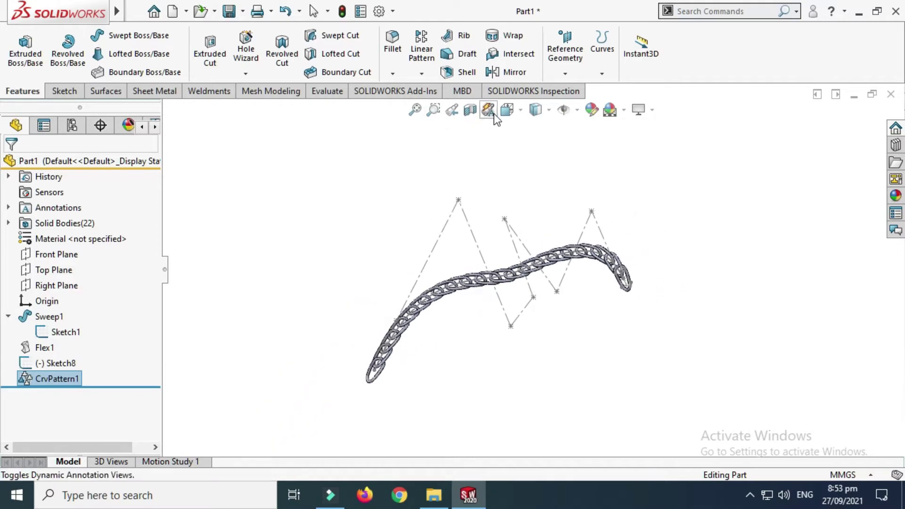
click(508, 110)
click(378, 293)
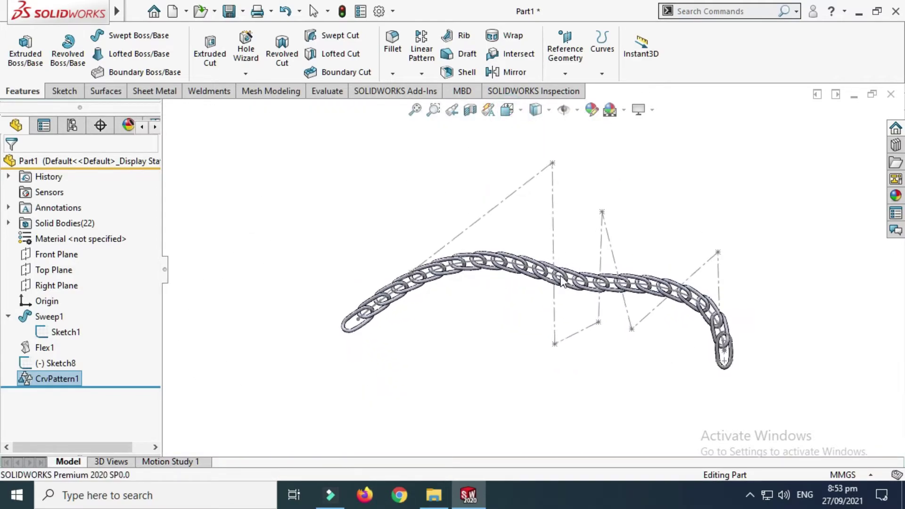
scroll(533, 282, up, 3)
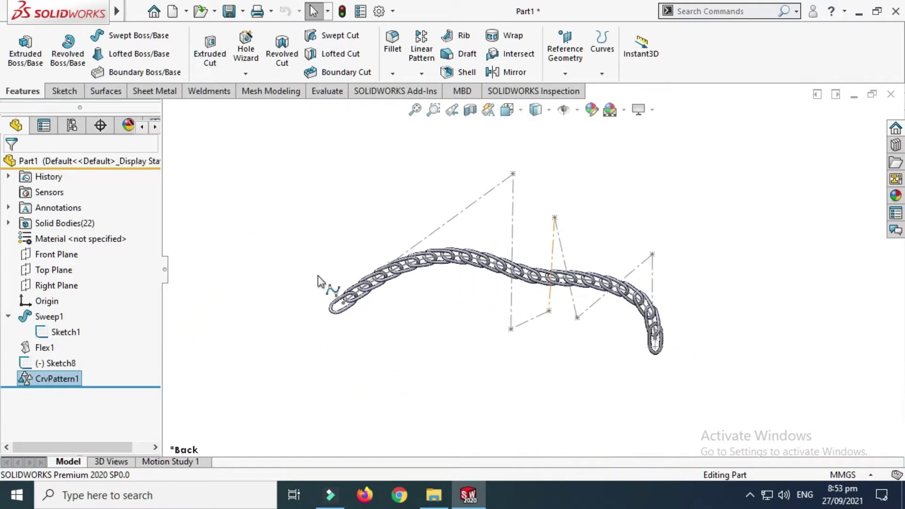
scroll(449, 257, down, 2)
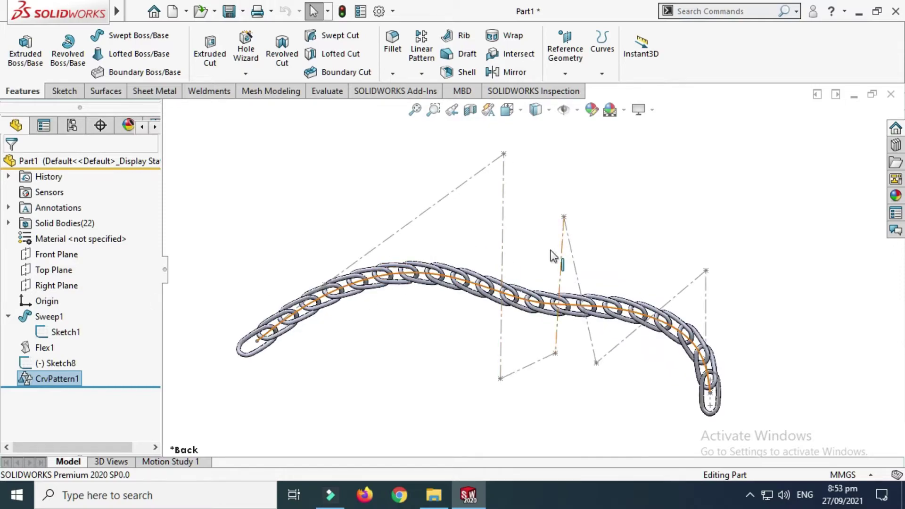
- Hide Sketch8's guiding lines so only the chain links remain visible
right_click(324, 143)
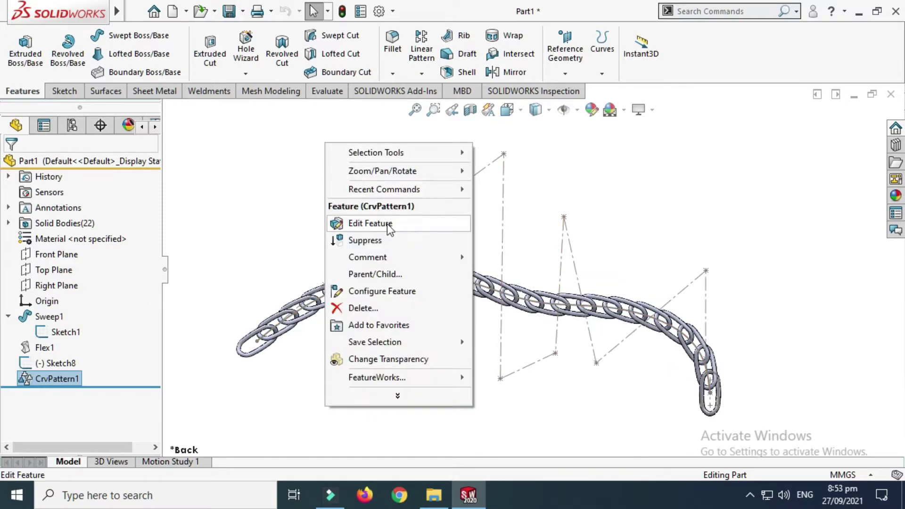
click(184, 224)
click(438, 199)
click(501, 158)
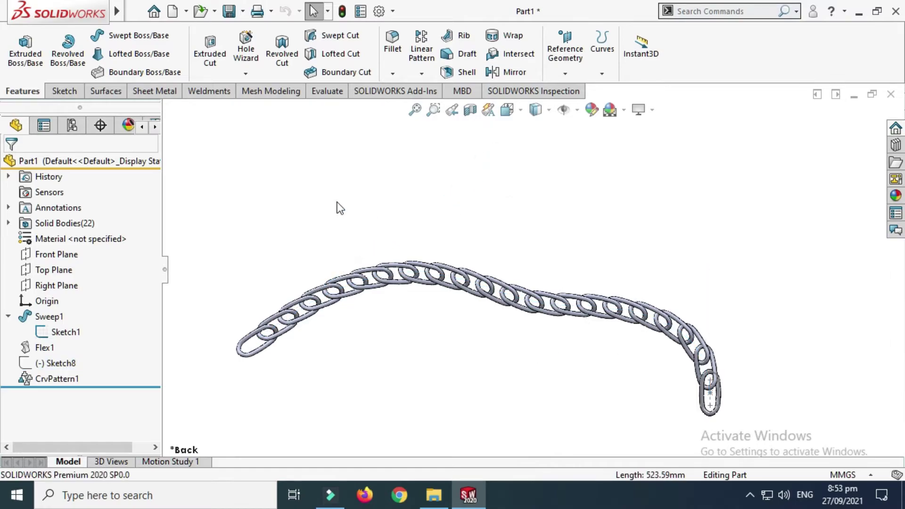
right_click(383, 180)
click(453, 238)
drag(453, 239, 530, 280)
scroll(565, 259, down, 5)
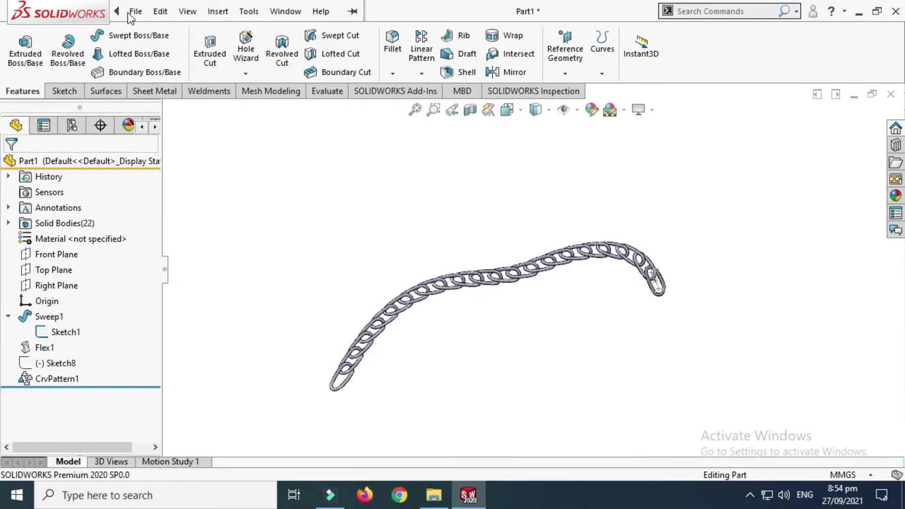
- Send the chain part via Tools > KeyShot 9 > Send to KeyShot 9
click(135, 11)
mouse_move(225, 11)
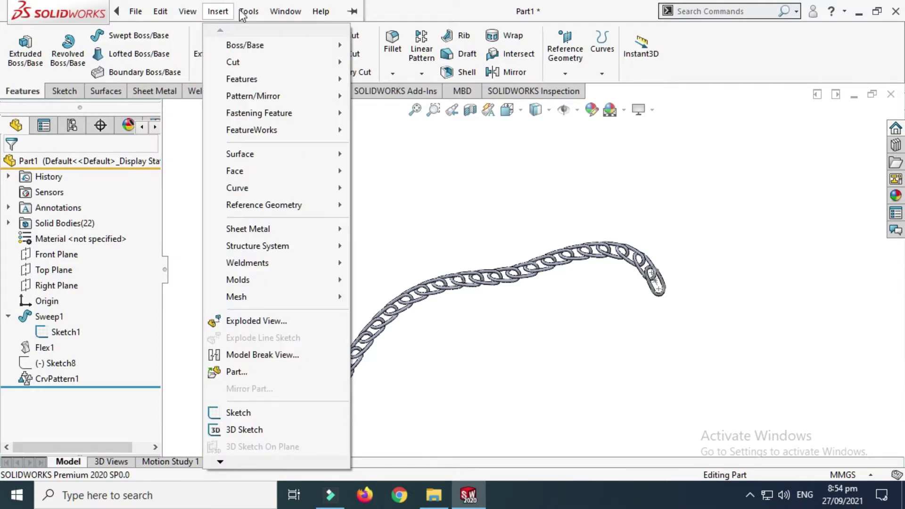
mouse_move(298, 113)
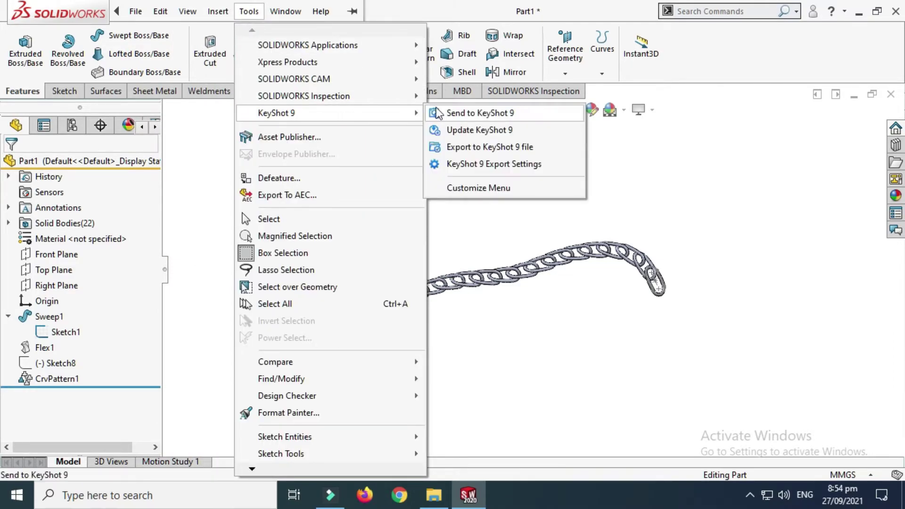
click(451, 113)
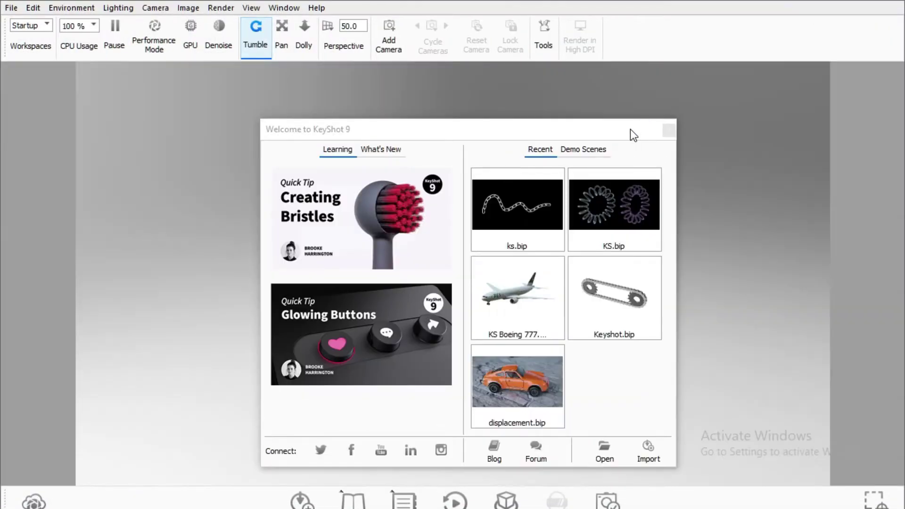
- Close the KeyShot welcome window and tumble the imported chain to face the camera
click(668, 133)
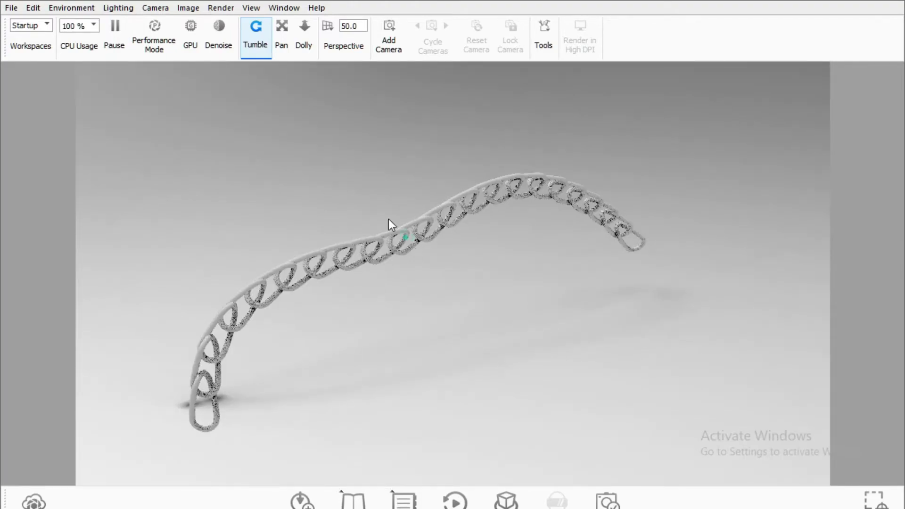
drag(388, 218, 299, 212)
drag(573, 219, 250, 221)
- Turn off ground shadows and set the environment background to a plain colour
click(72, 8)
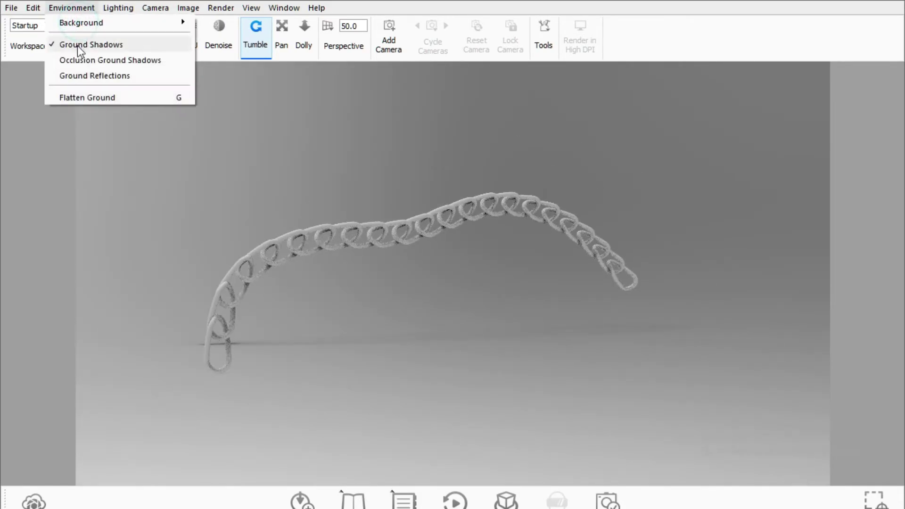
click(80, 47)
click(115, 7)
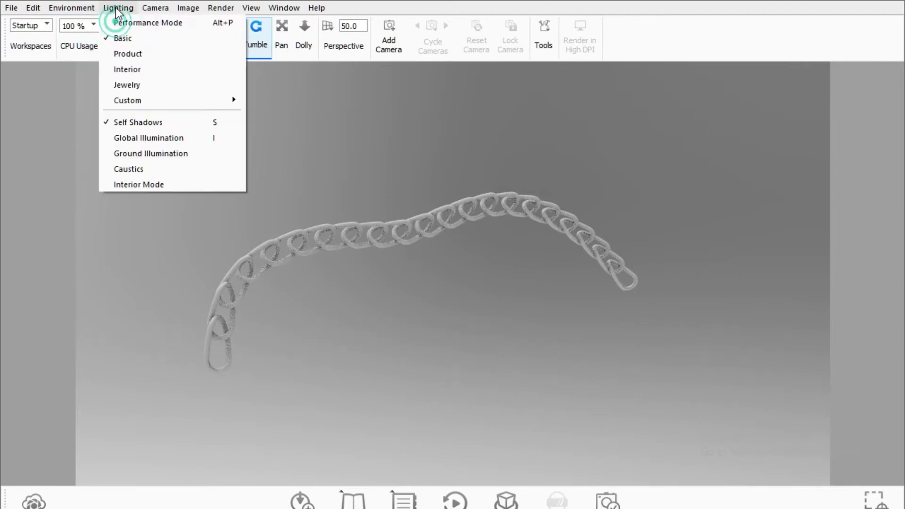
mouse_move(91, 21)
click(213, 36)
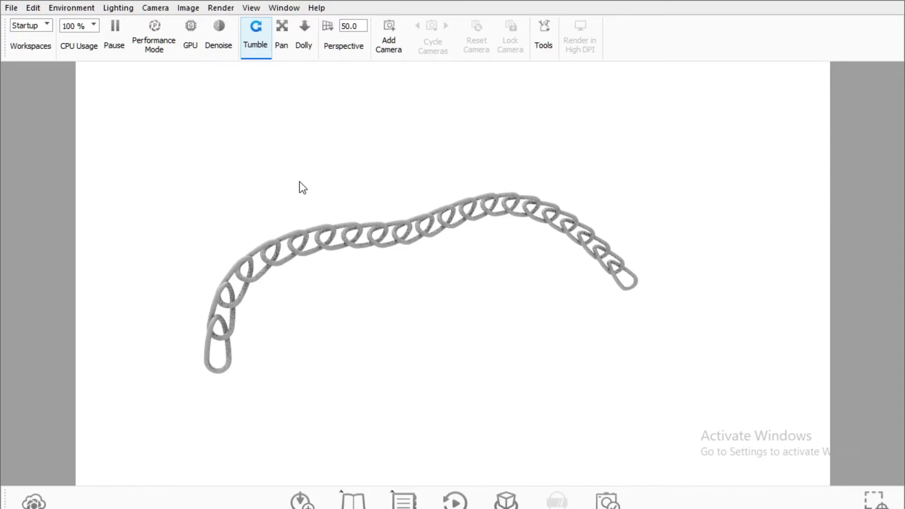
- Zoom, pan and tumble the camera to reframe the chain
scroll(310, 225, up, 3)
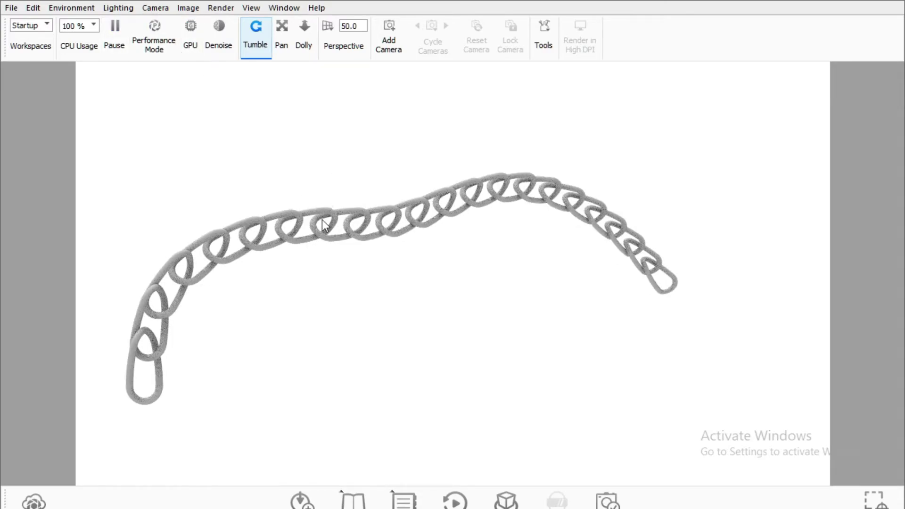
right_click(326, 226)
click(278, 125)
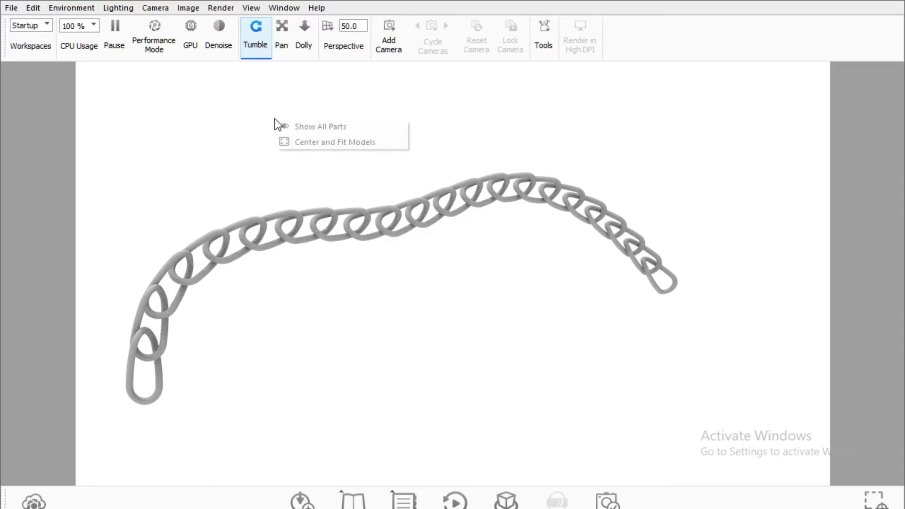
mouse_move(345, 203)
mouse_down()
mouse_move(410, 204)
mouse_move(344, 202)
mouse_up()
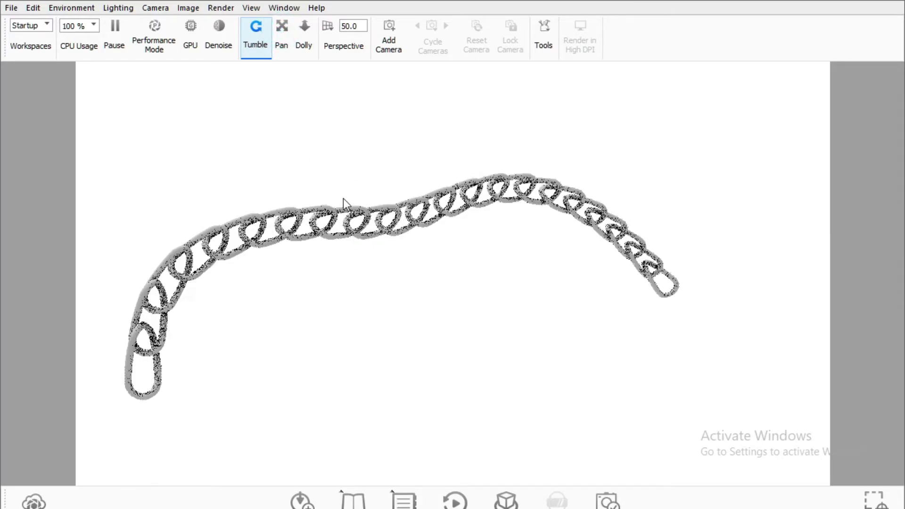
click(282, 46)
drag(457, 212, 448, 245)
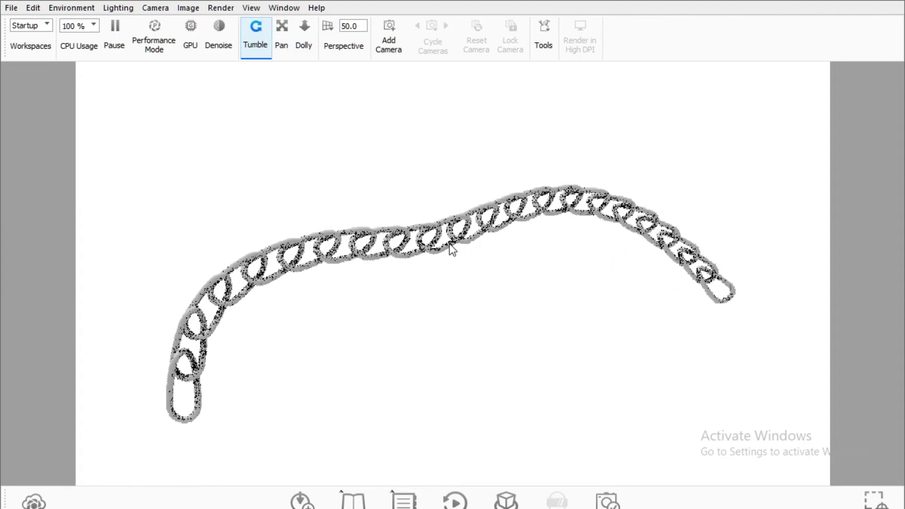
click(424, 216)
drag(423, 217, 418, 201)
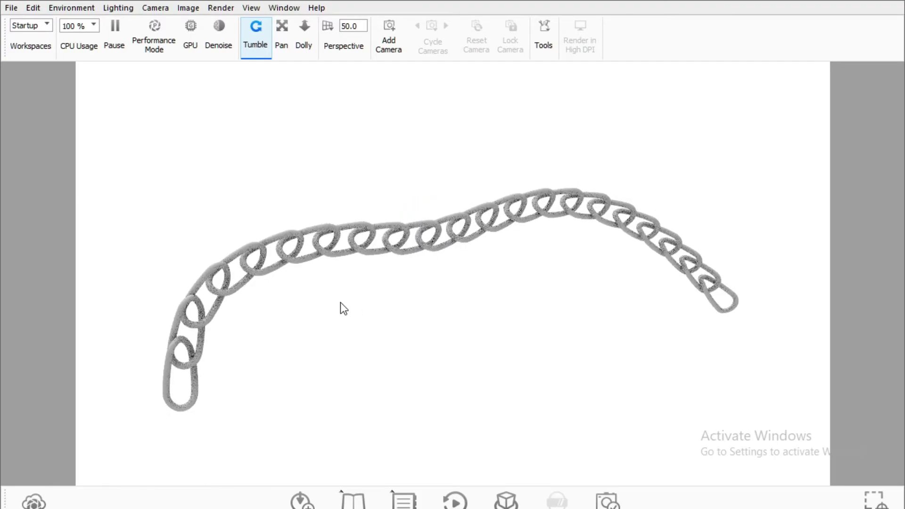
drag(321, 242, 306, 222)
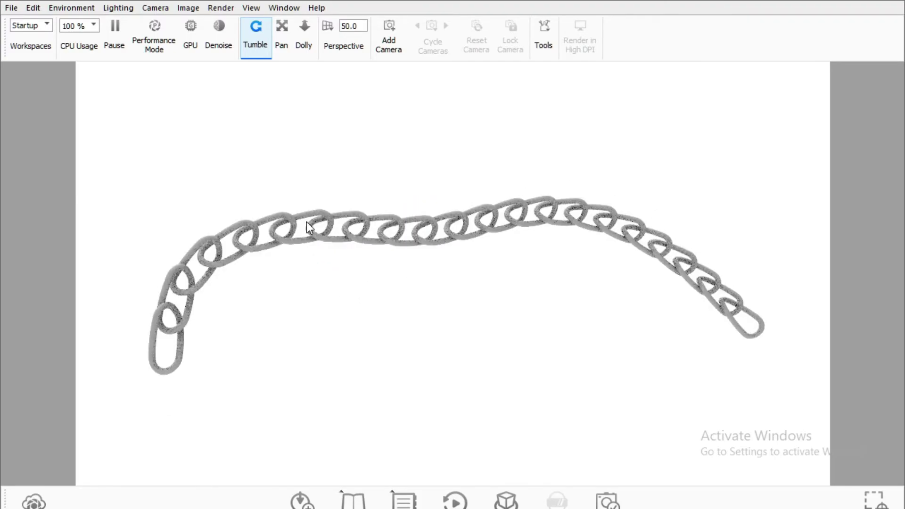
click(445, 239)
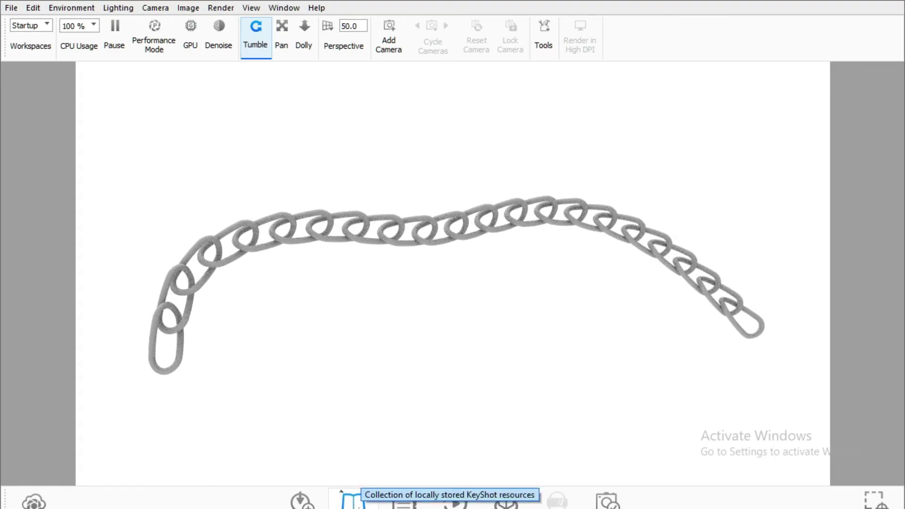
- Set the Environment background colour to near-black #120D0D
click(404, 503)
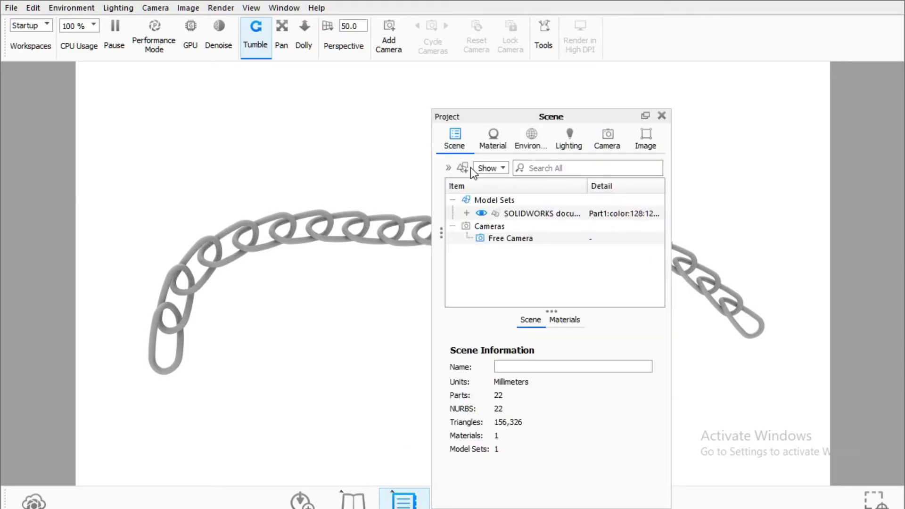
click(519, 145)
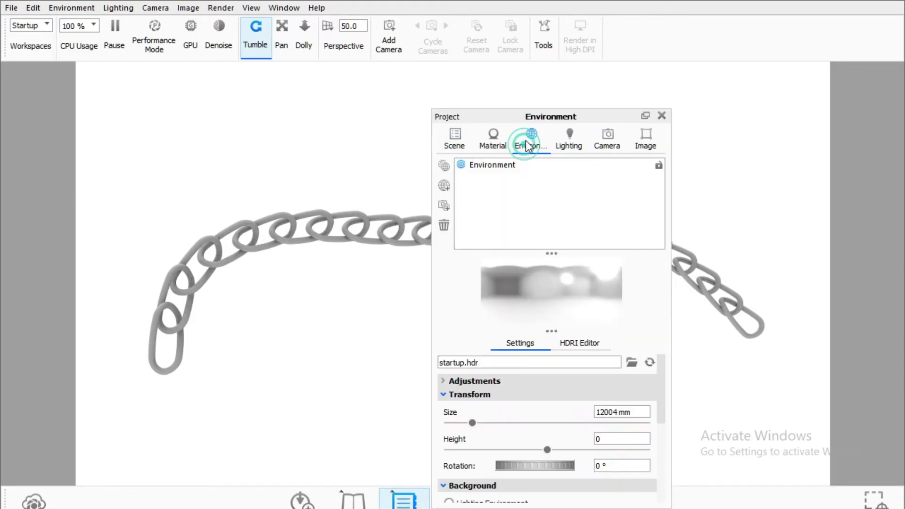
scroll(570, 454, down, 3)
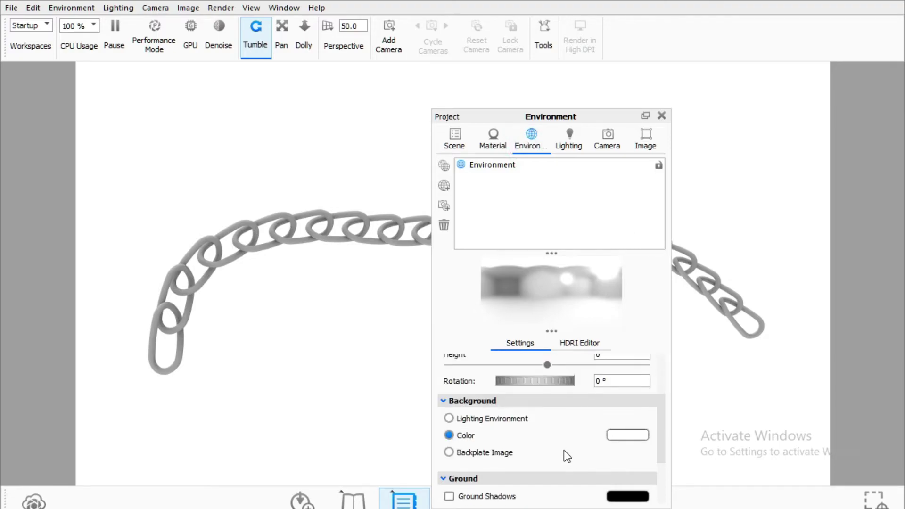
scroll(564, 451, down, 2)
scroll(607, 397, up, 1)
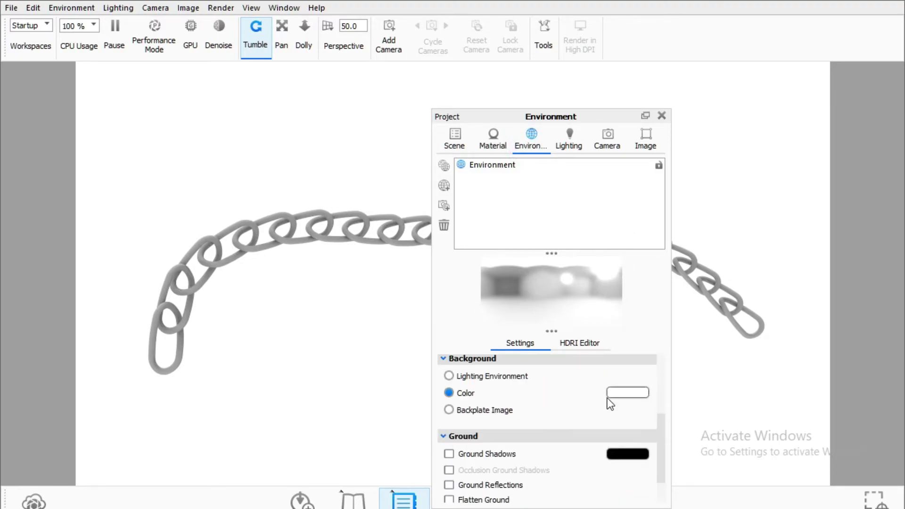
scroll(593, 430, down, 1)
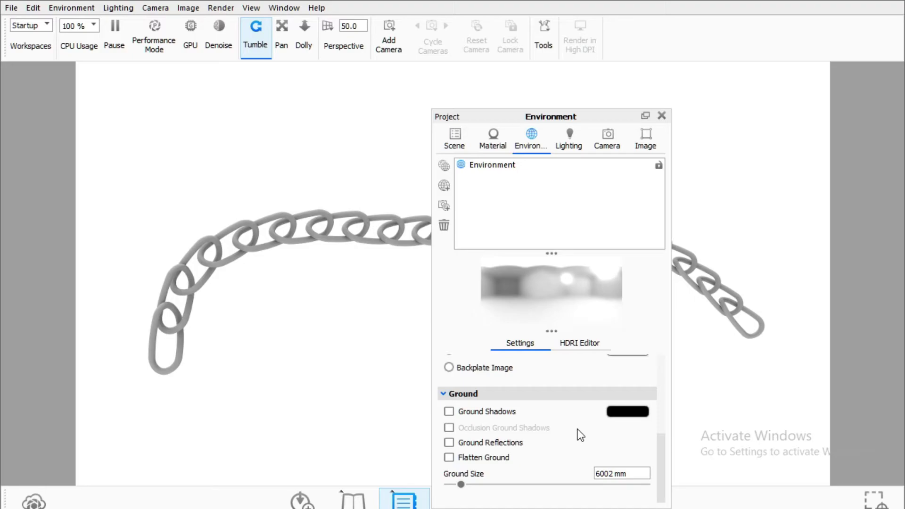
scroll(581, 412, up, 1)
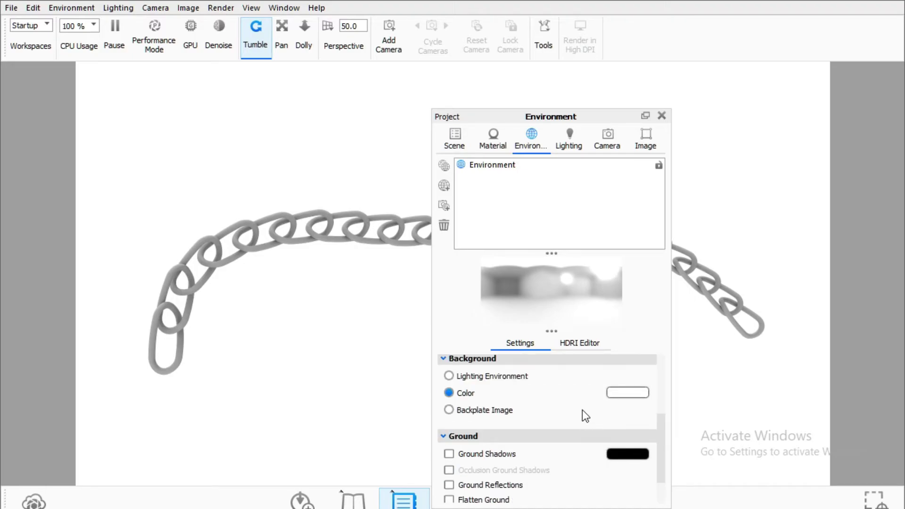
click(622, 394)
mouse_move(516, 292)
mouse_down()
mouse_move(499, 299)
mouse_move(538, 347)
mouse_up()
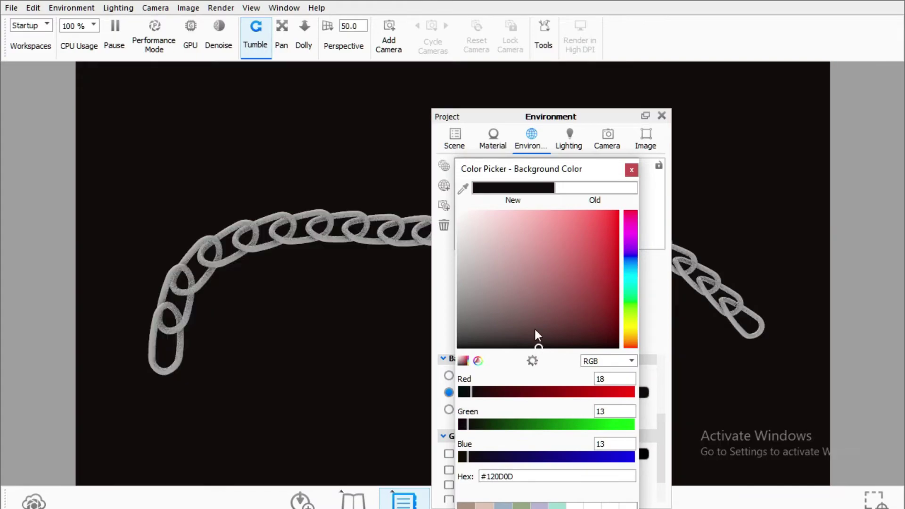
drag(600, 173, 572, 15)
click(542, 493)
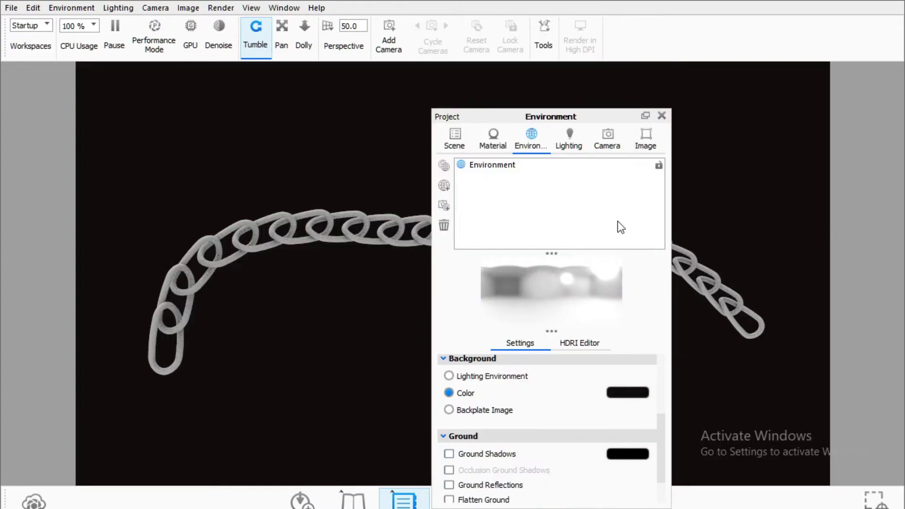
click(660, 116)
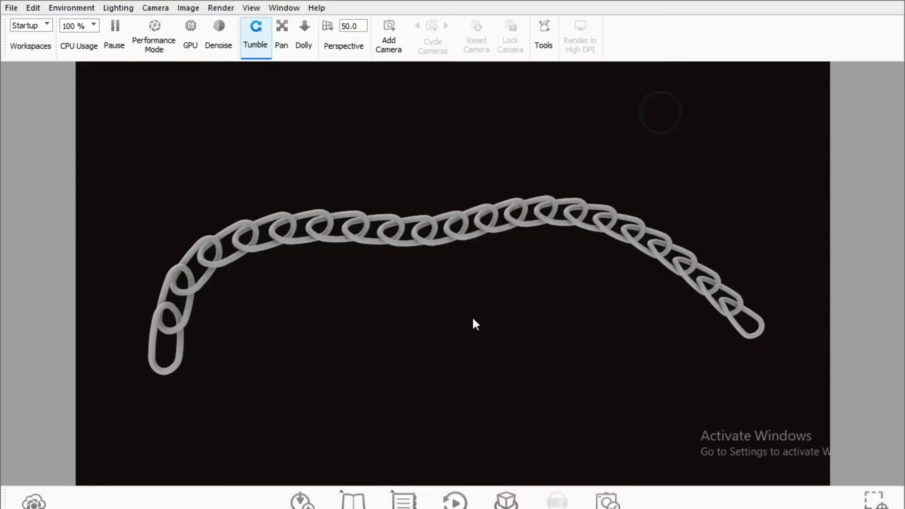
- Search the material library for 'alumi' and drag Aluminum Polished onto the chain
click(311, 503)
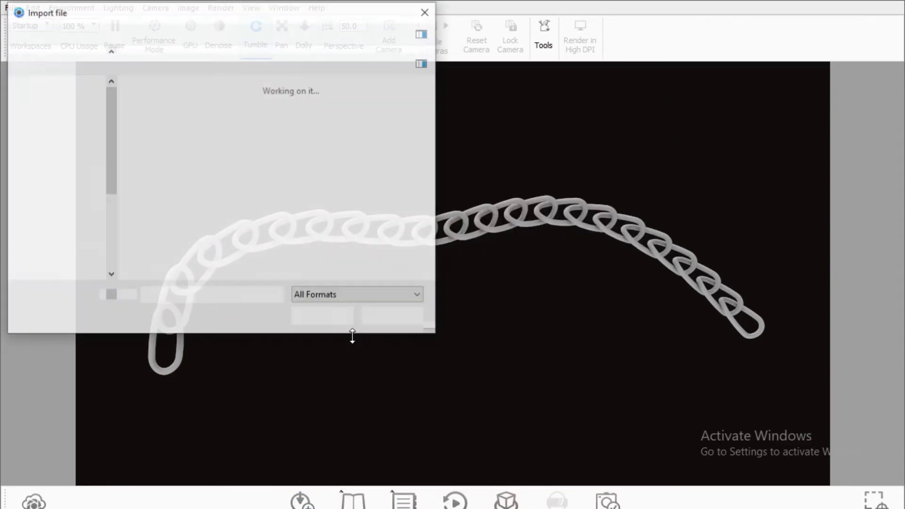
click(427, 11)
click(352, 499)
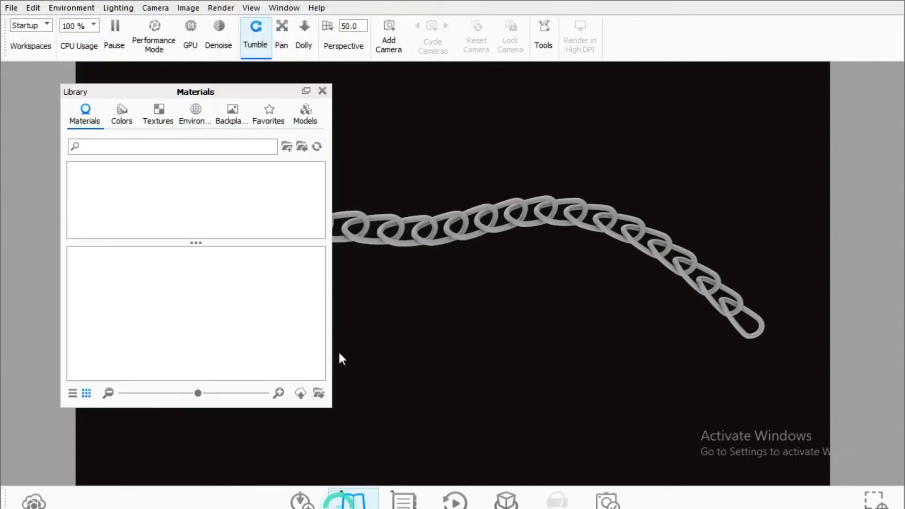
click(123, 149)
text(al)
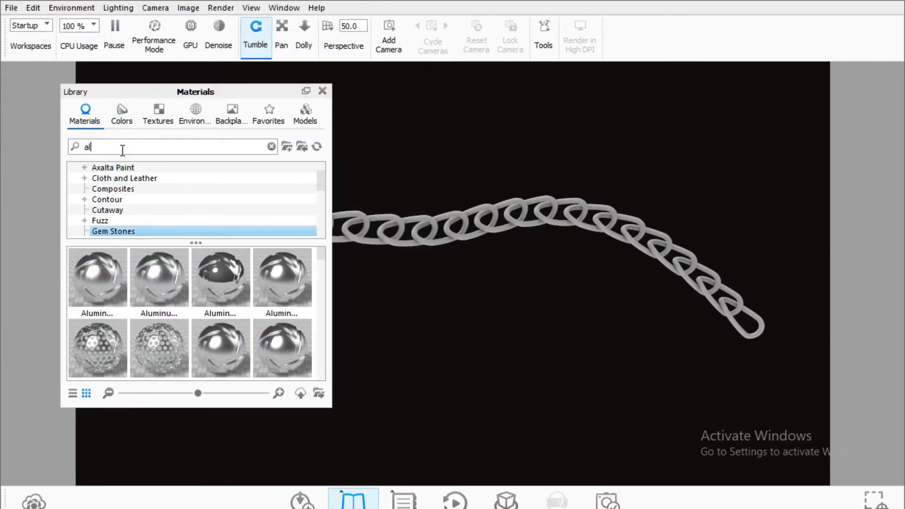
text(umi)
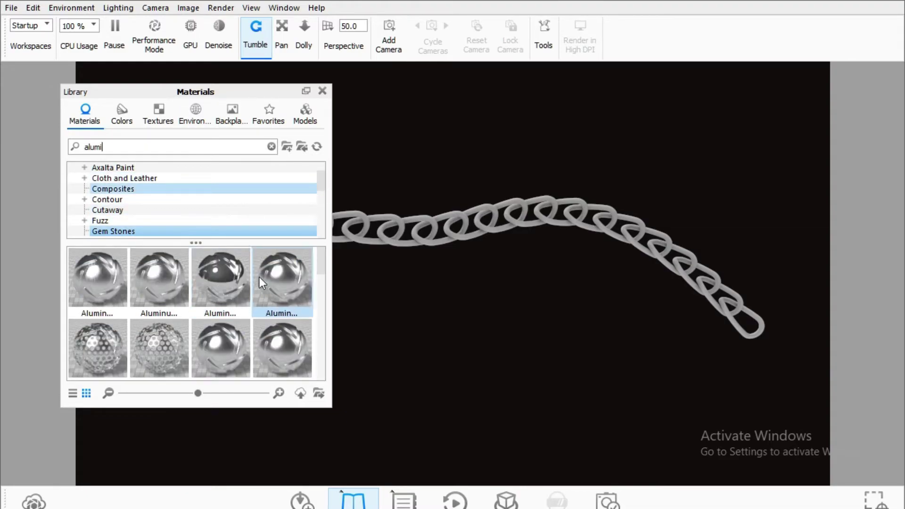
mouse_move(213, 266)
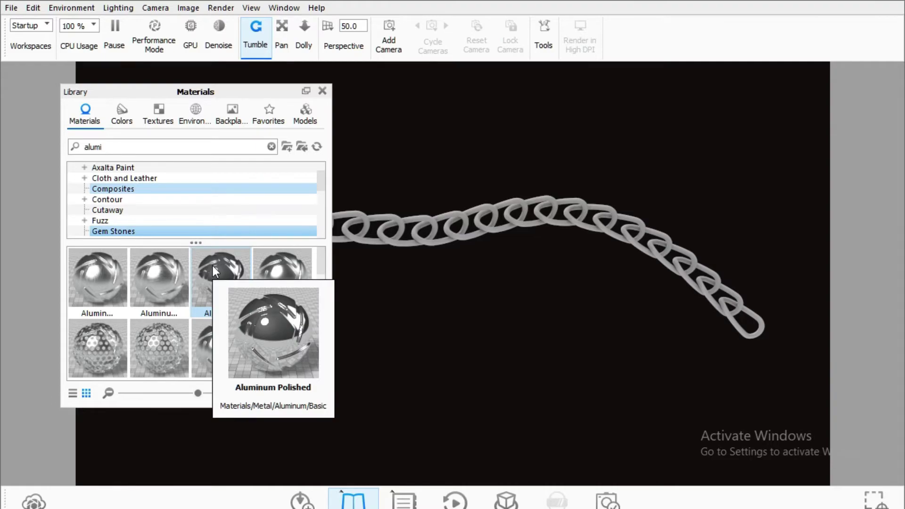
drag(213, 266, 356, 236)
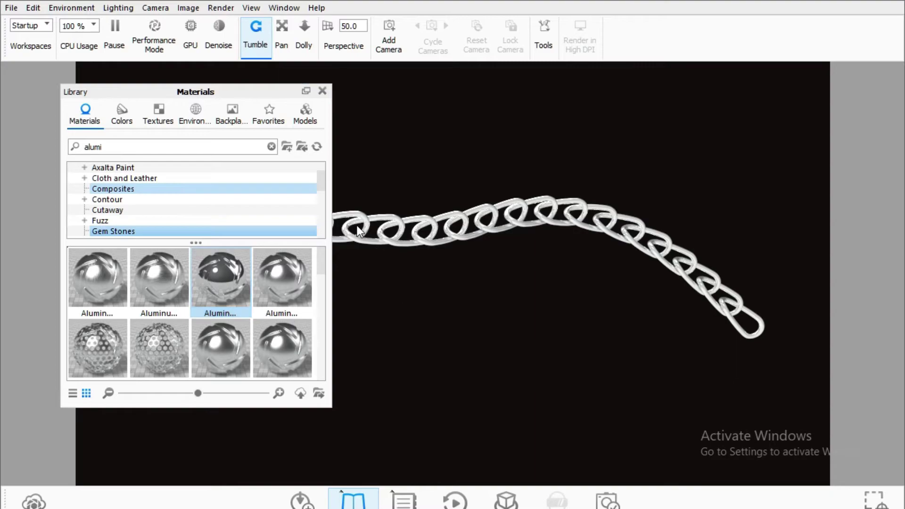
click(323, 91)
drag(209, 302, 370, 297)
drag(248, 301, 130, 419)
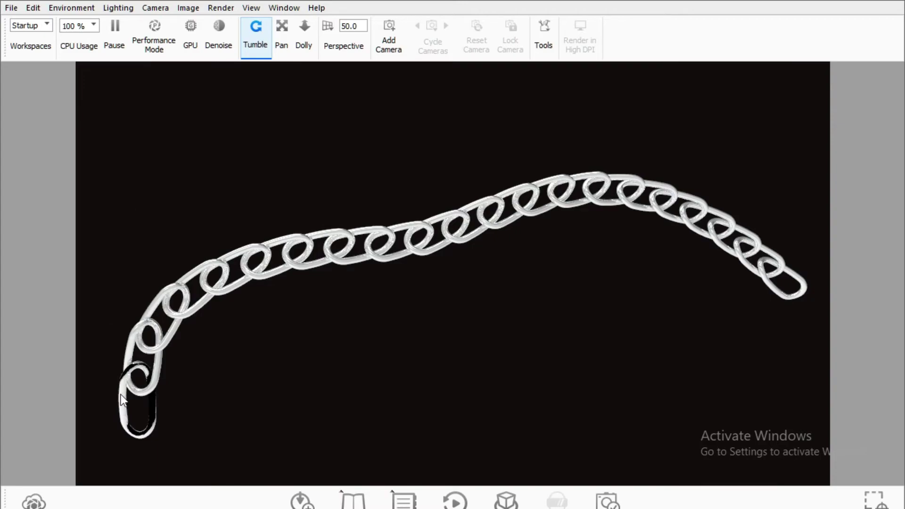
- Open the Project Scene tree and expand Part1 to list the chain links
right_click(122, 400)
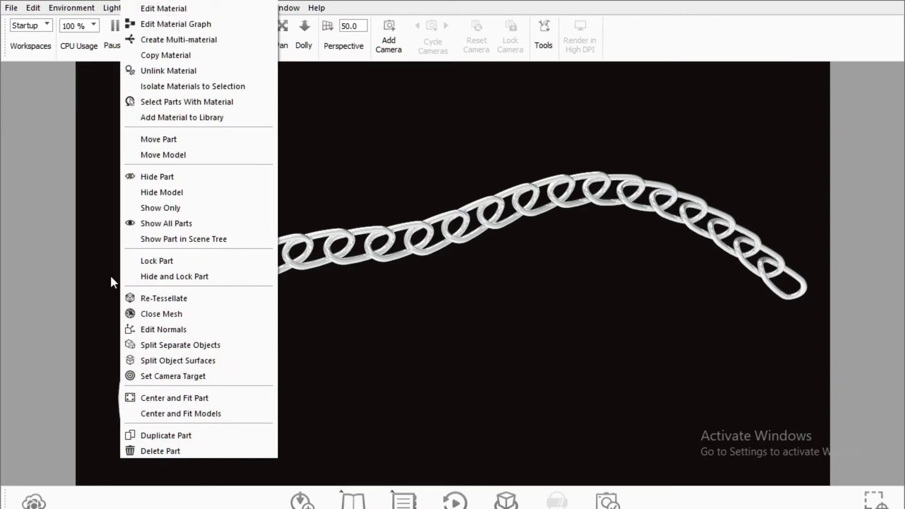
click(94, 254)
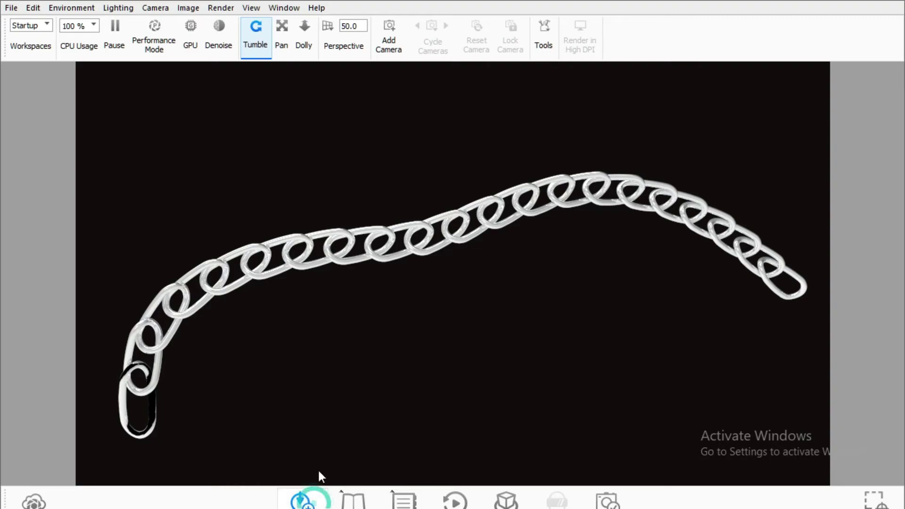
click(428, 11)
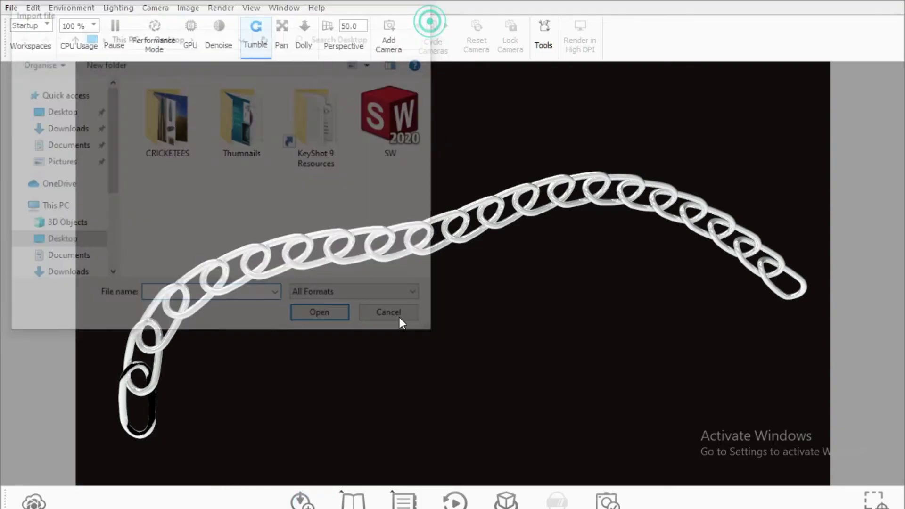
click(404, 501)
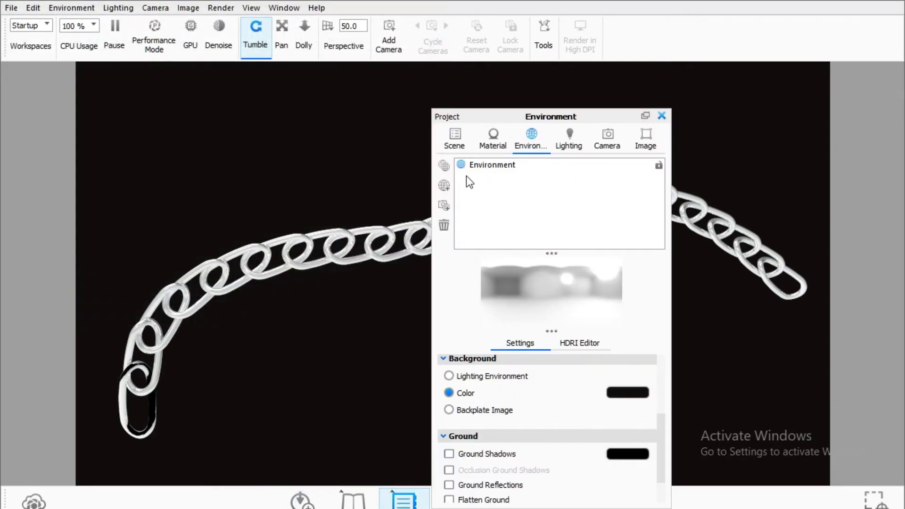
click(455, 145)
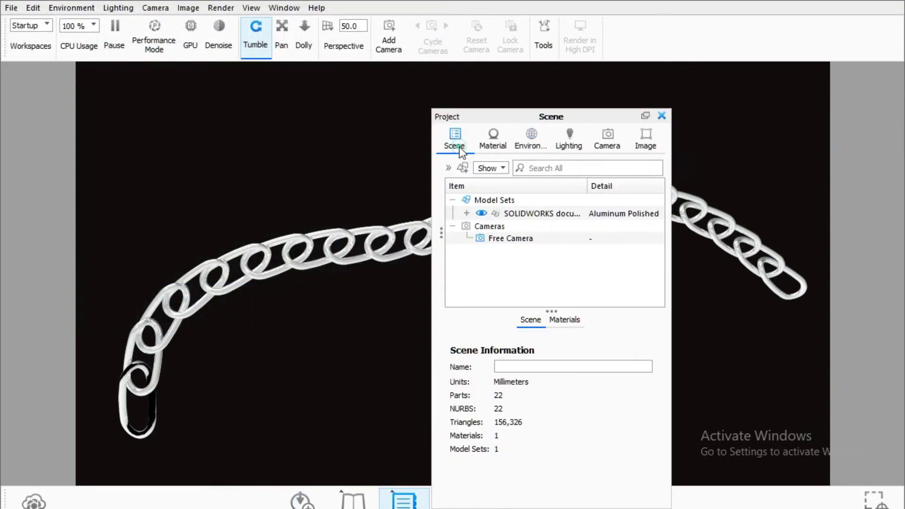
click(467, 213)
click(480, 227)
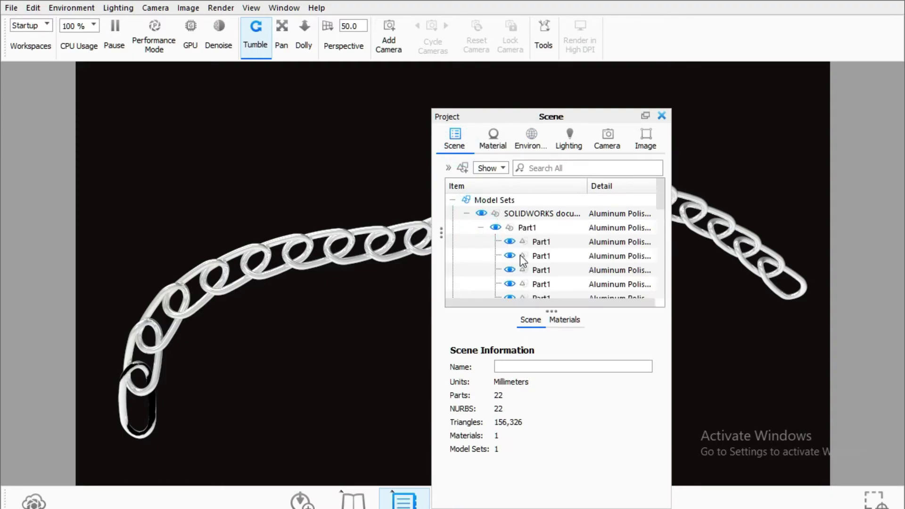
- Toggle each link's visibility in the Scene tree to identify the overlapping end link
click(509, 241)
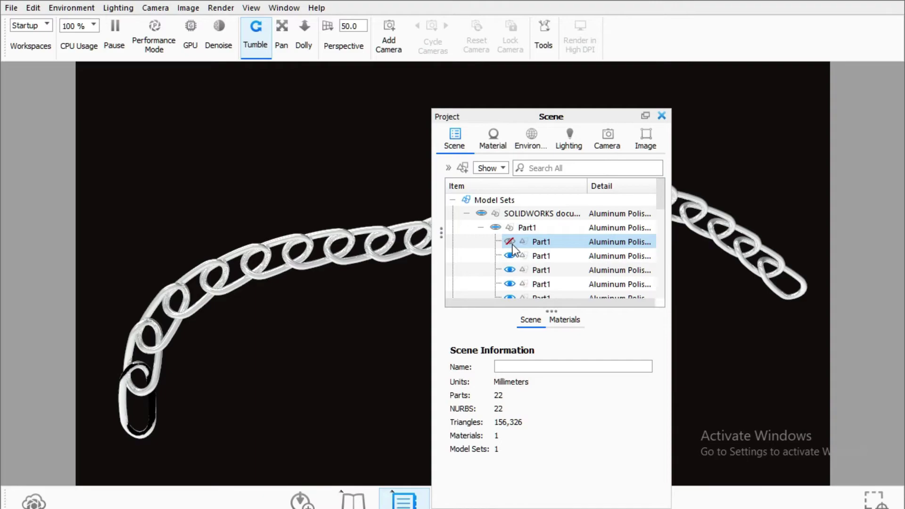
click(510, 242)
drag(547, 117, 582, 301)
click(544, 440)
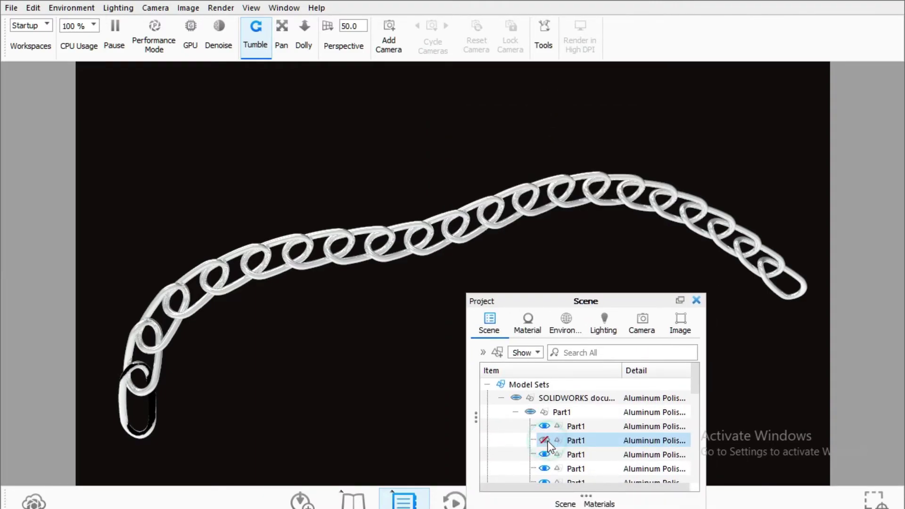
click(545, 440)
click(545, 455)
click(544, 454)
click(545, 469)
click(544, 469)
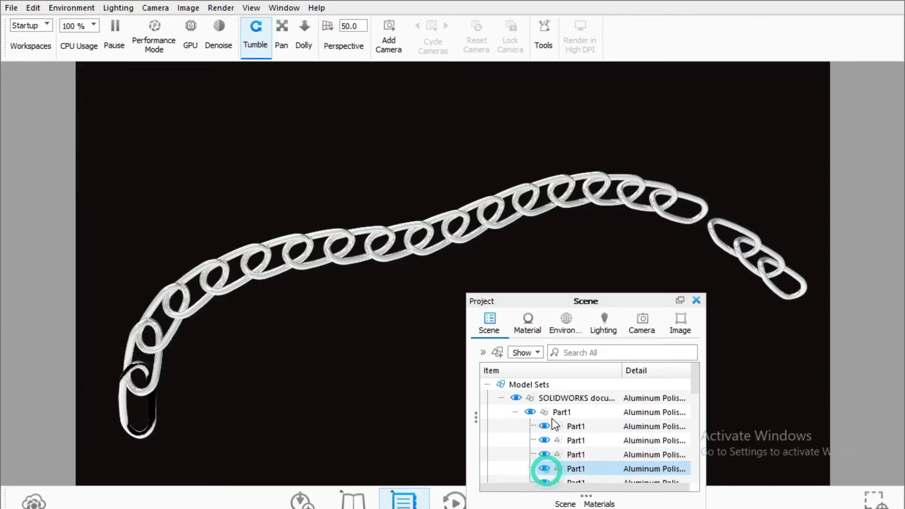
scroll(556, 446, down, 1)
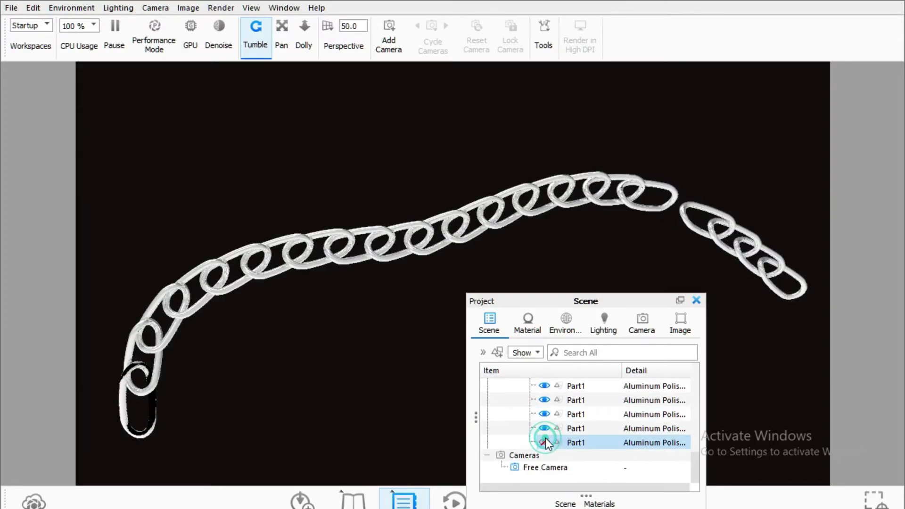
click(545, 439)
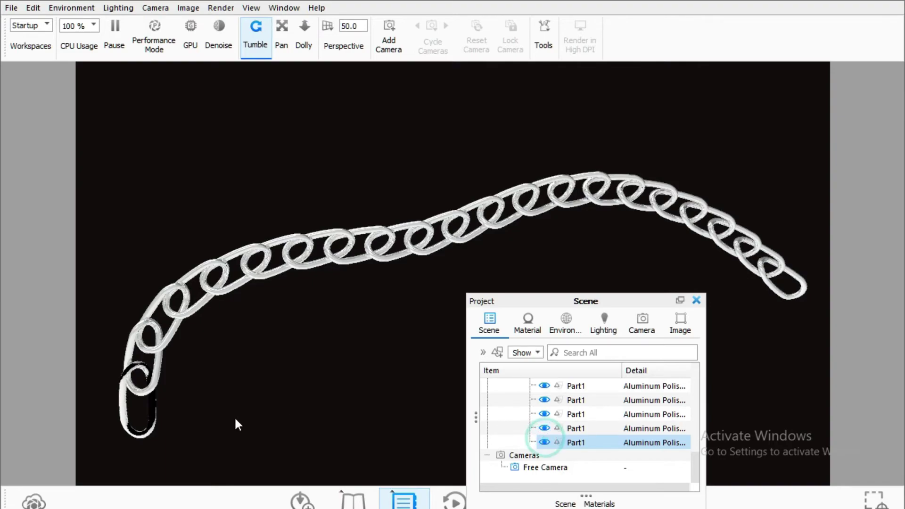
- Delete the overlapping end link part and close the Project panel
right_click(125, 405)
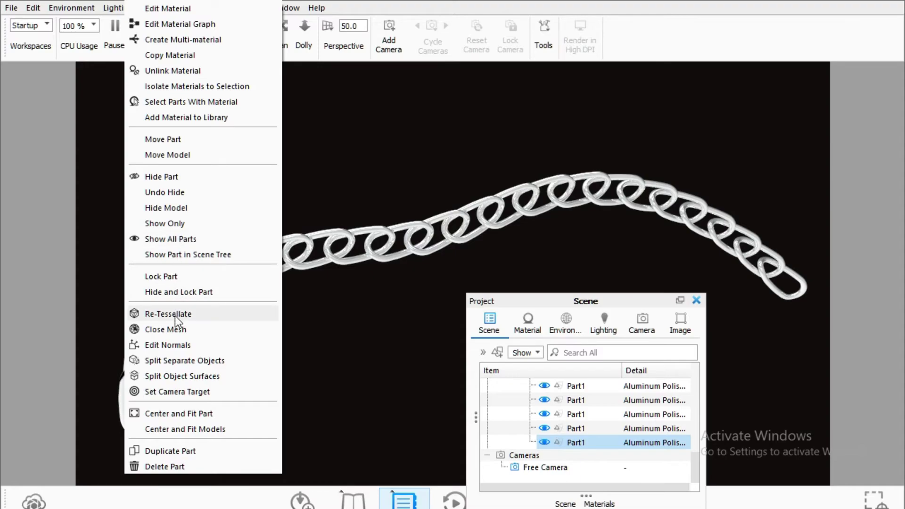
click(171, 465)
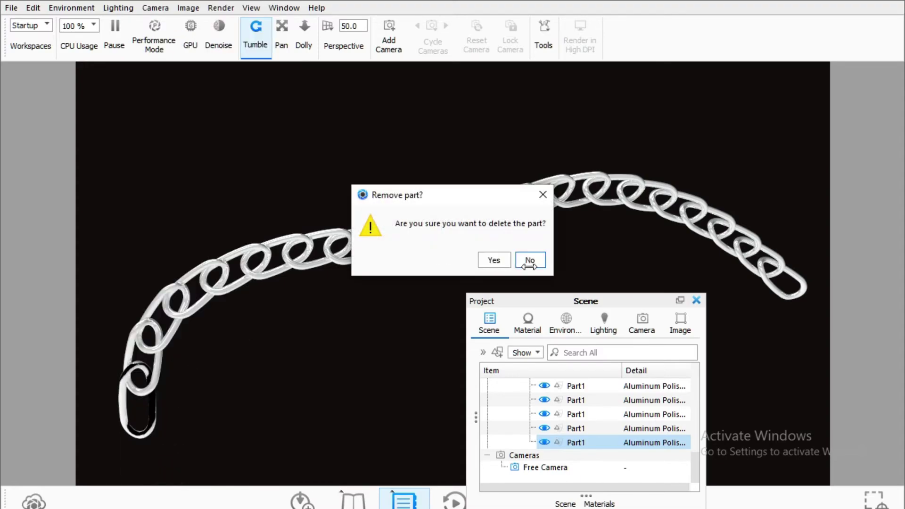
click(495, 259)
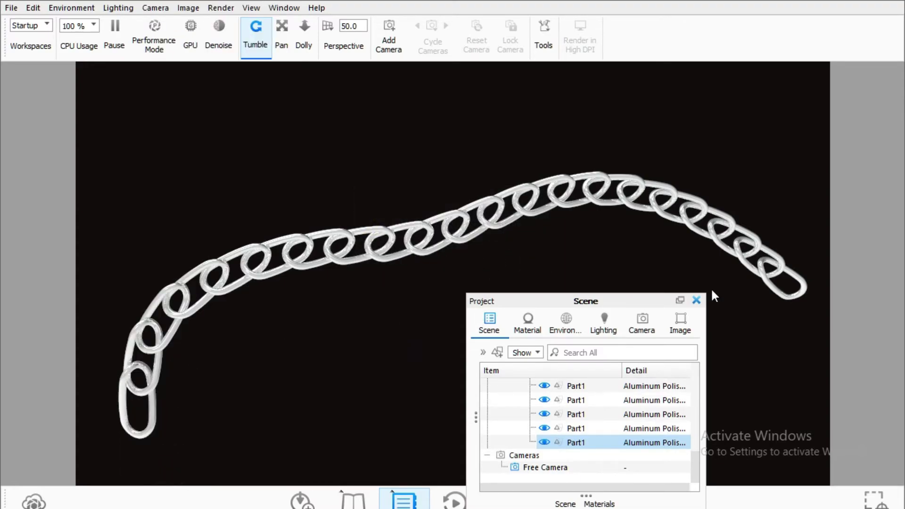
click(697, 300)
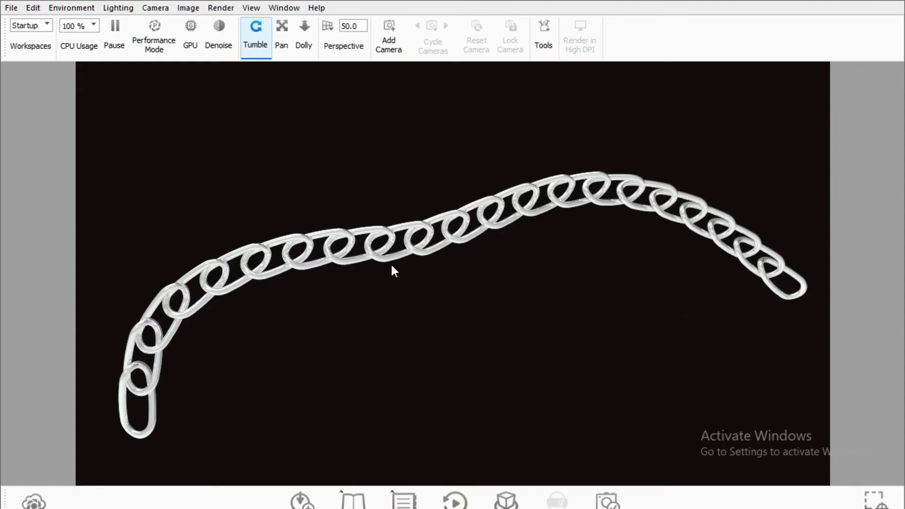
- Tumble, pan and zoom the camera to bring the chain into frame
drag(409, 225, 389, 208)
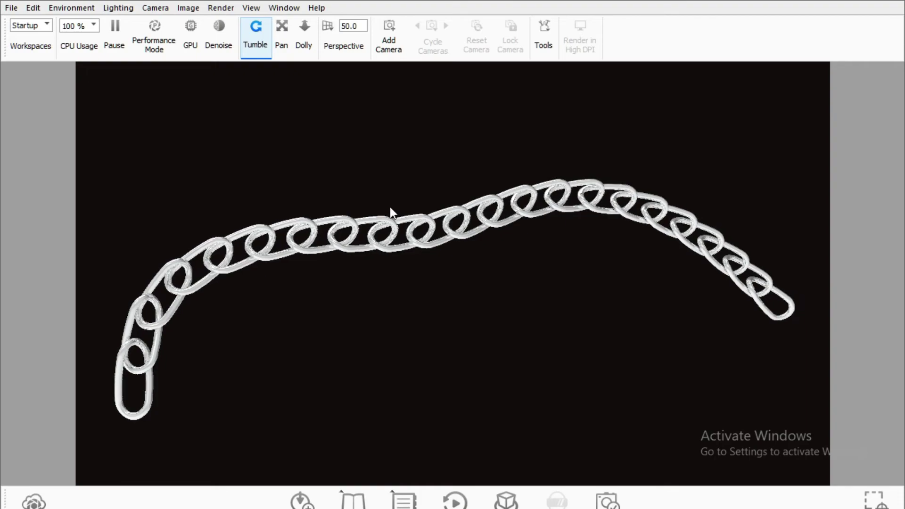
scroll(384, 199, down, 3)
scroll(233, 244, up, 8)
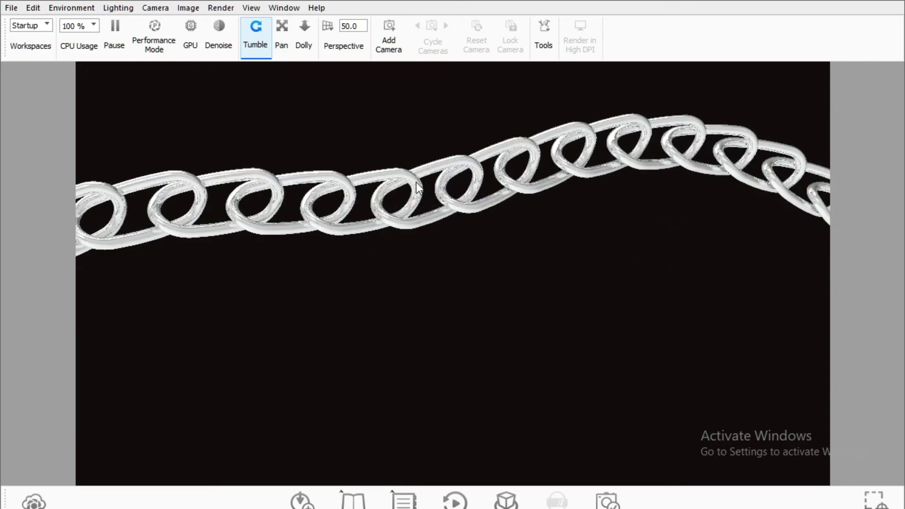
click(285, 29)
drag(406, 225, 424, 285)
scroll(491, 285, up, 4)
drag(493, 284, 490, 265)
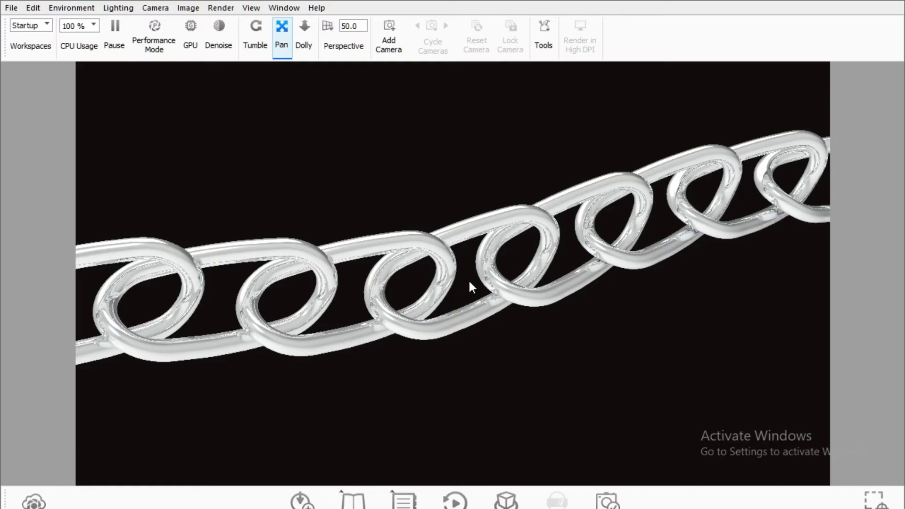
scroll(468, 279, down, 2)
scroll(461, 265, up, 2)
- Set camera perspective to 176.0 and pan for a diagonal close-up of the chain
click(330, 26)
drag(388, 45, 419, 52)
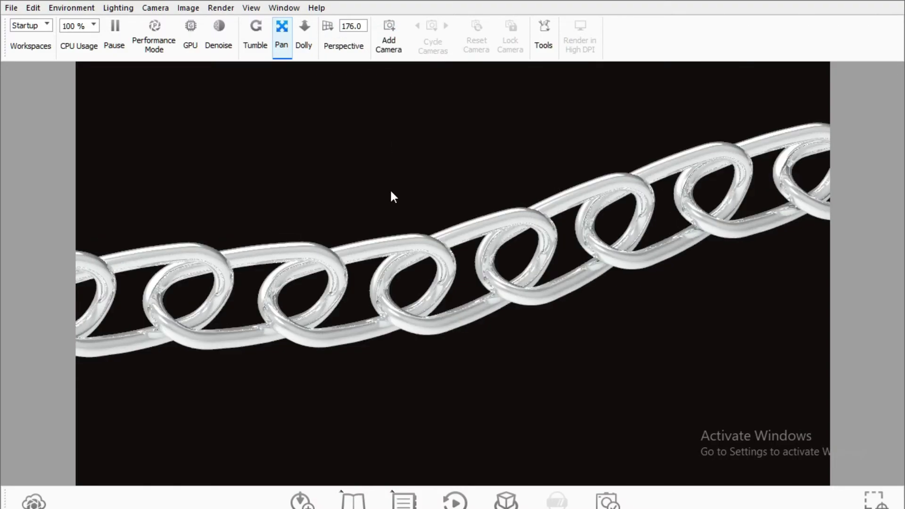
scroll(392, 210, down, 5)
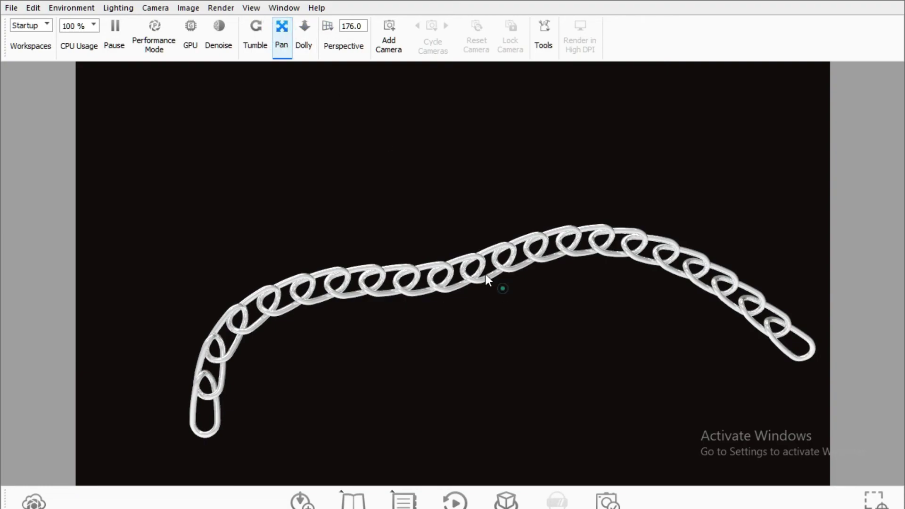
drag(503, 295, 439, 228)
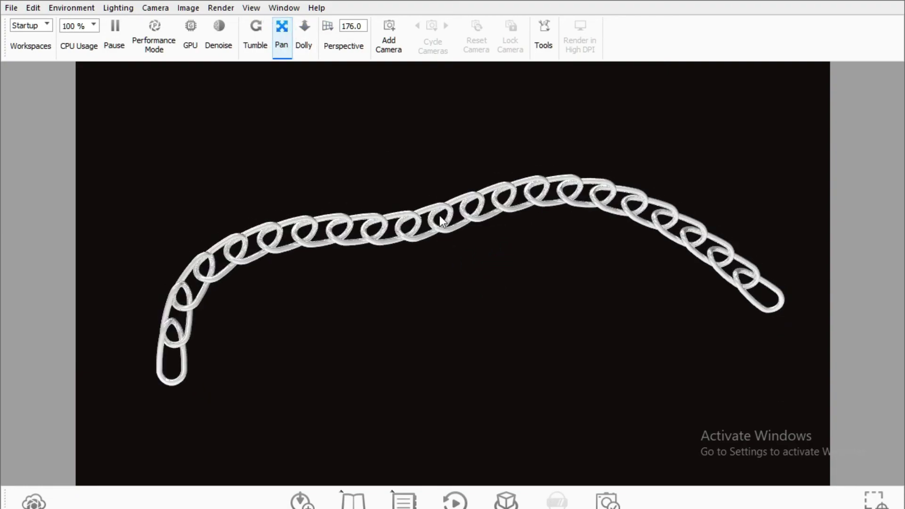
scroll(416, 165, up, 3)
drag(417, 165, 413, 277)
scroll(304, 86, up, 2)
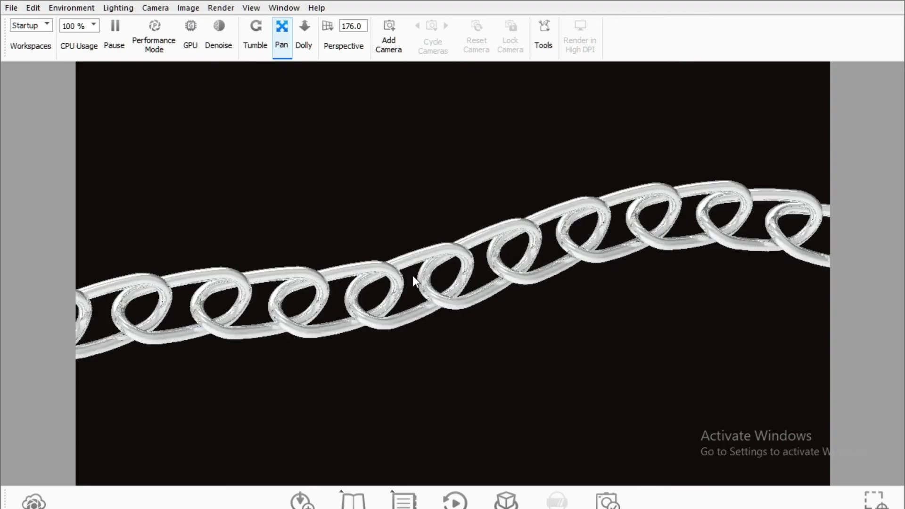
- Render the chain to untitled.78.jpg as a 1280×720 JPEG with 50 maximum samples
click(221, 7)
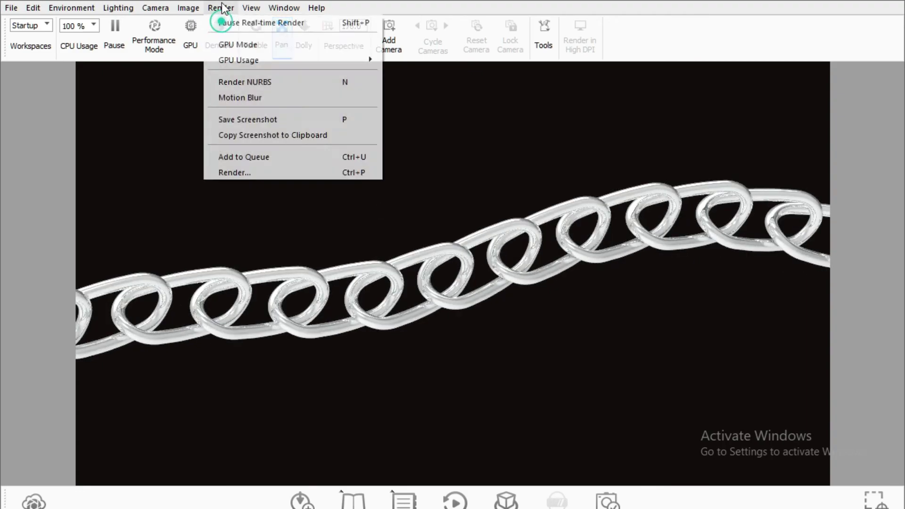
click(235, 173)
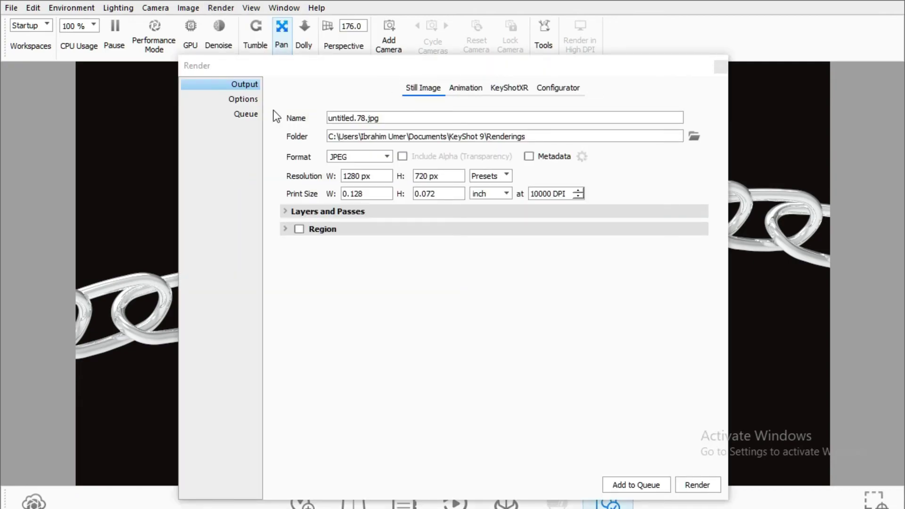
click(244, 100)
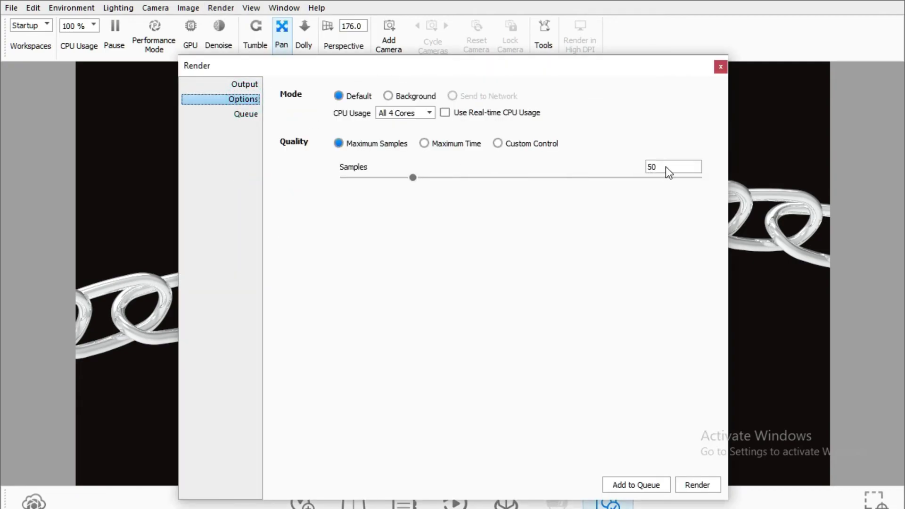
drag(666, 167, 649, 169)
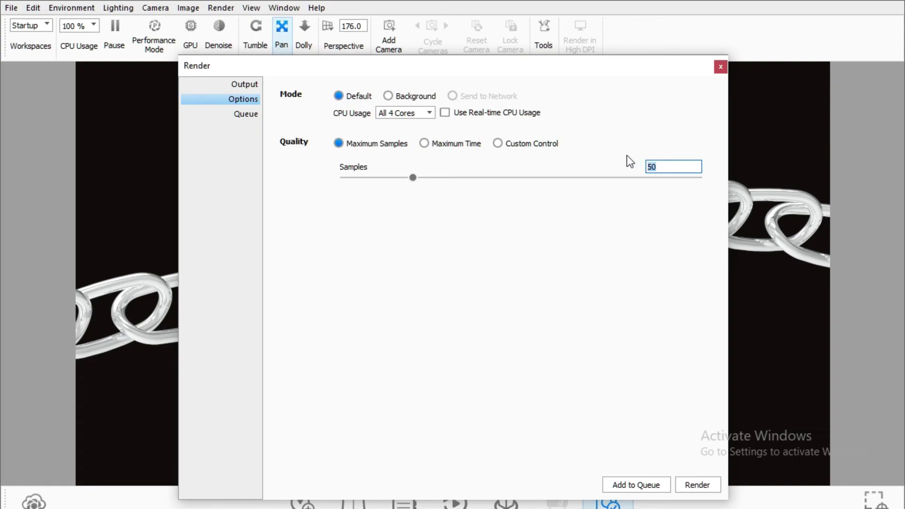
click(233, 83)
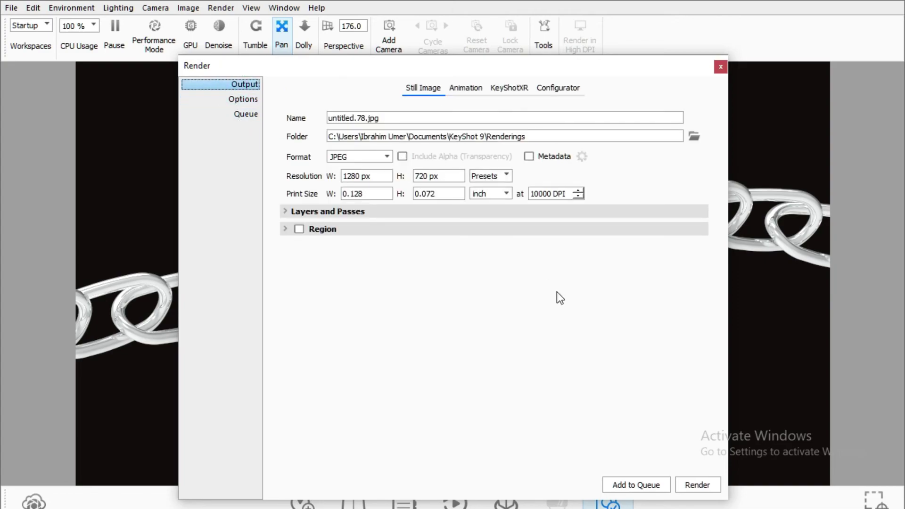
click(688, 485)
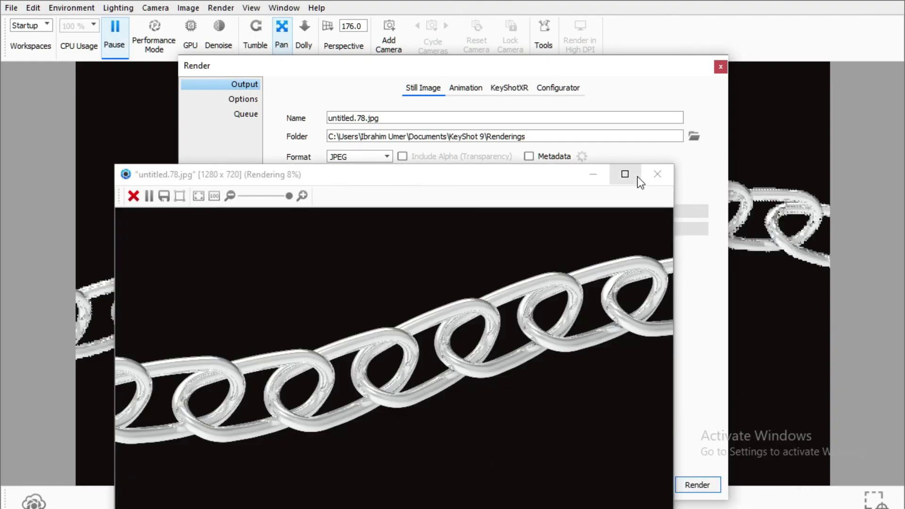
- Let the render finish saving untitled.78.jpg, then close the output window and Render dialog
click(637, 176)
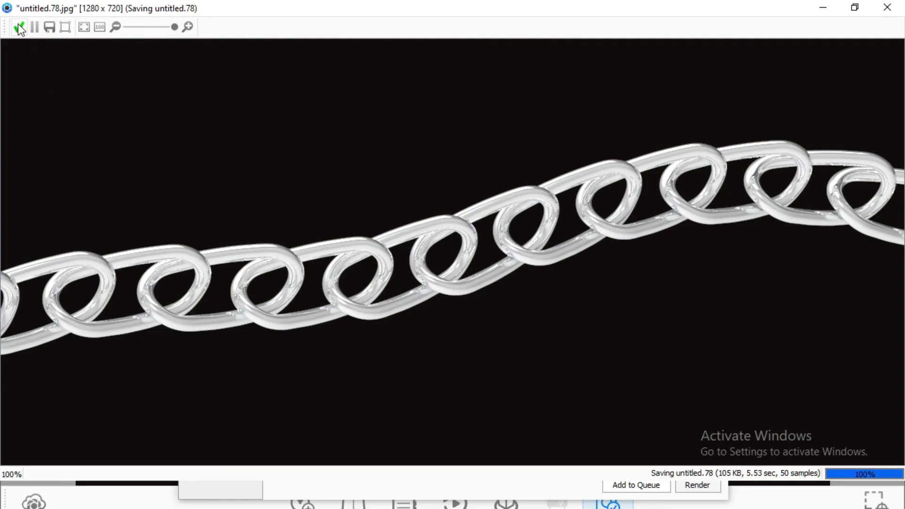
click(887, 8)
click(724, 62)
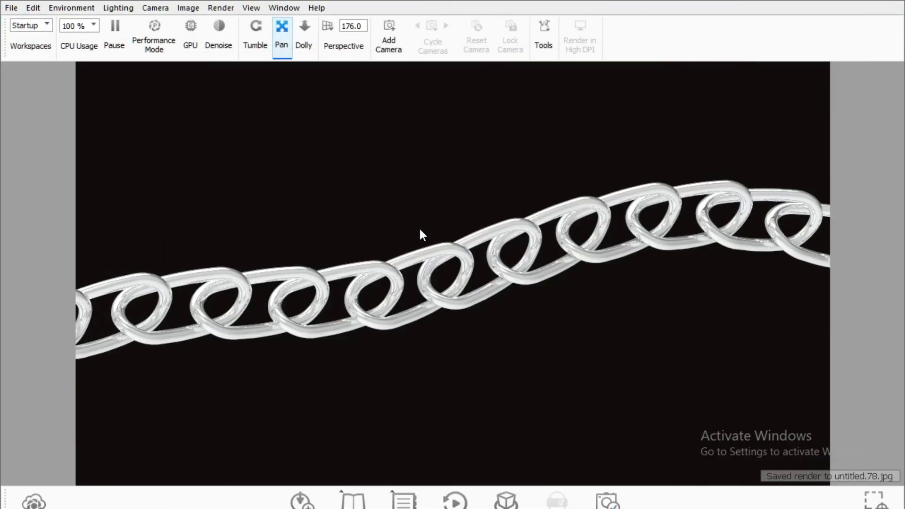
- Zoom in and out on the polished aluminium chain links to inspect them up close
scroll(419, 228, up, 3)
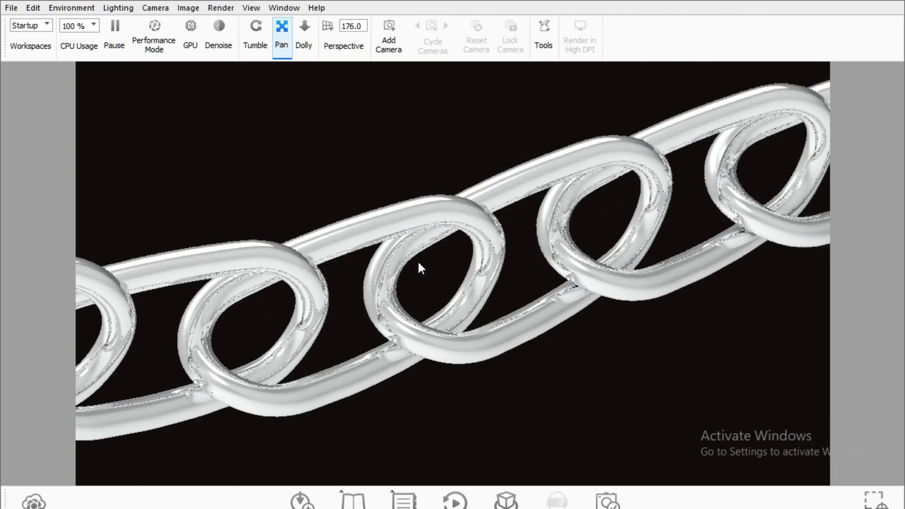
scroll(419, 267, up, 2)
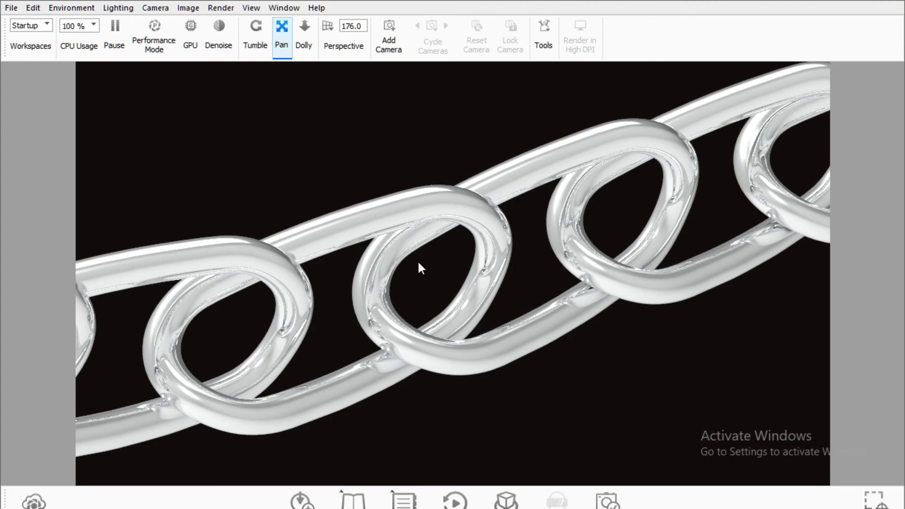
scroll(419, 263, down, 2)
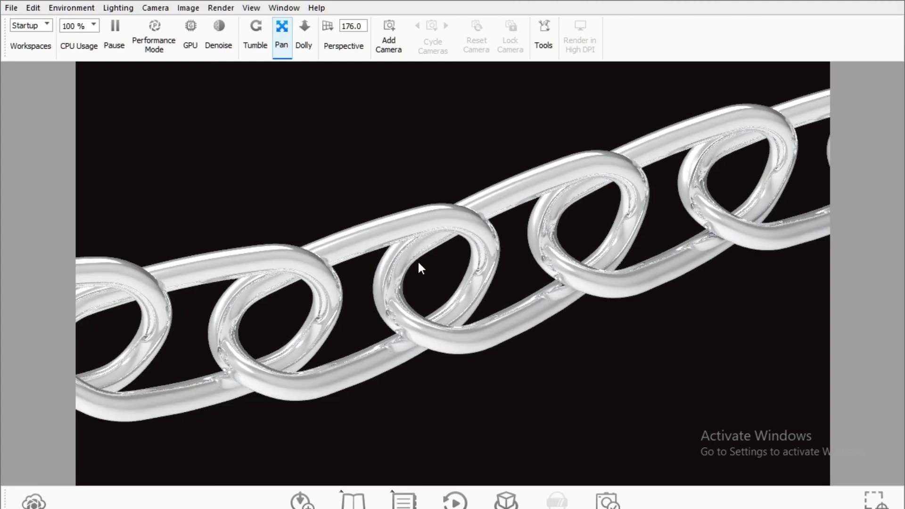
scroll(418, 263, up, 2)
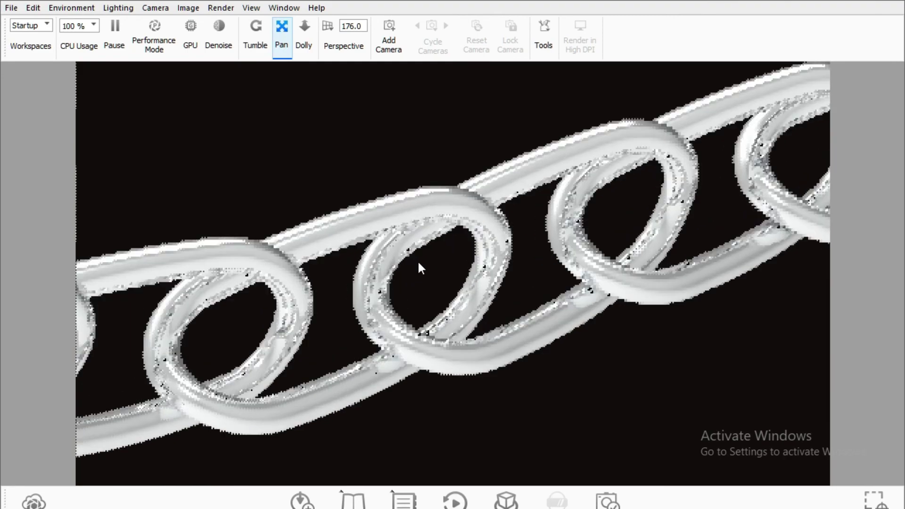